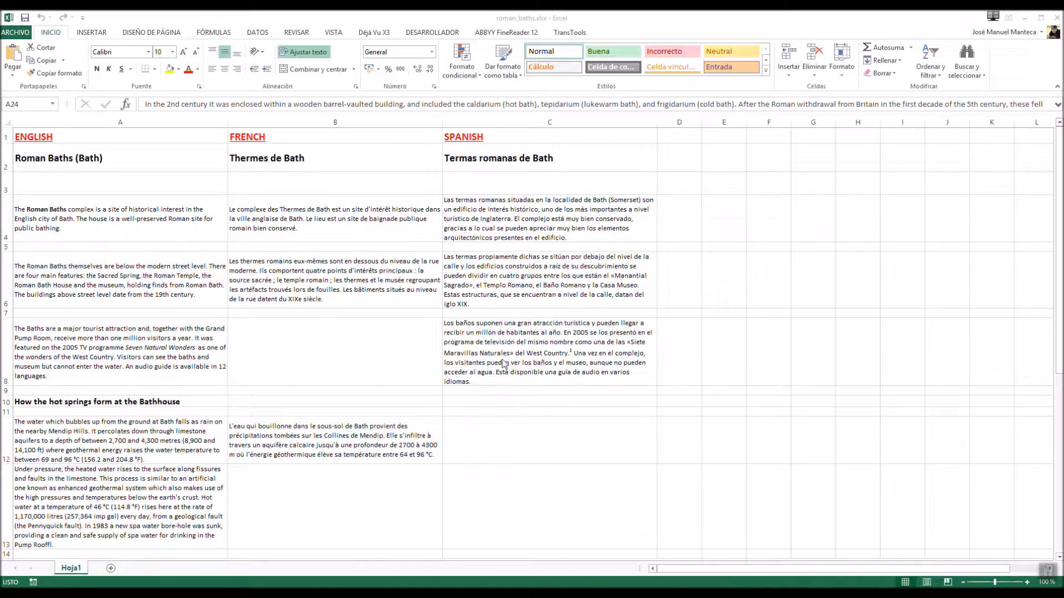
left_click(205, 120)
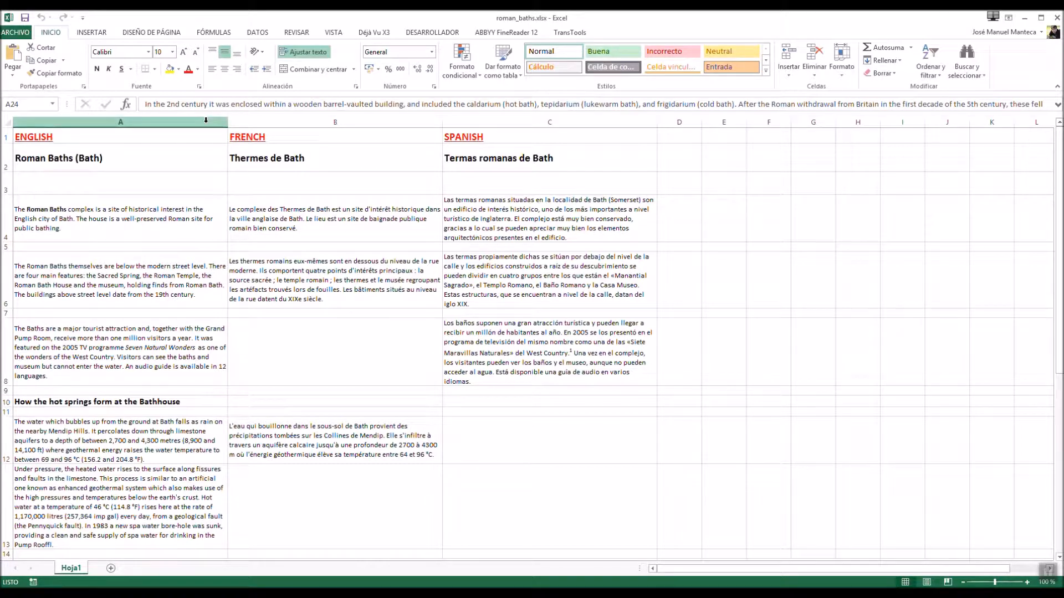
left_click(205, 120)
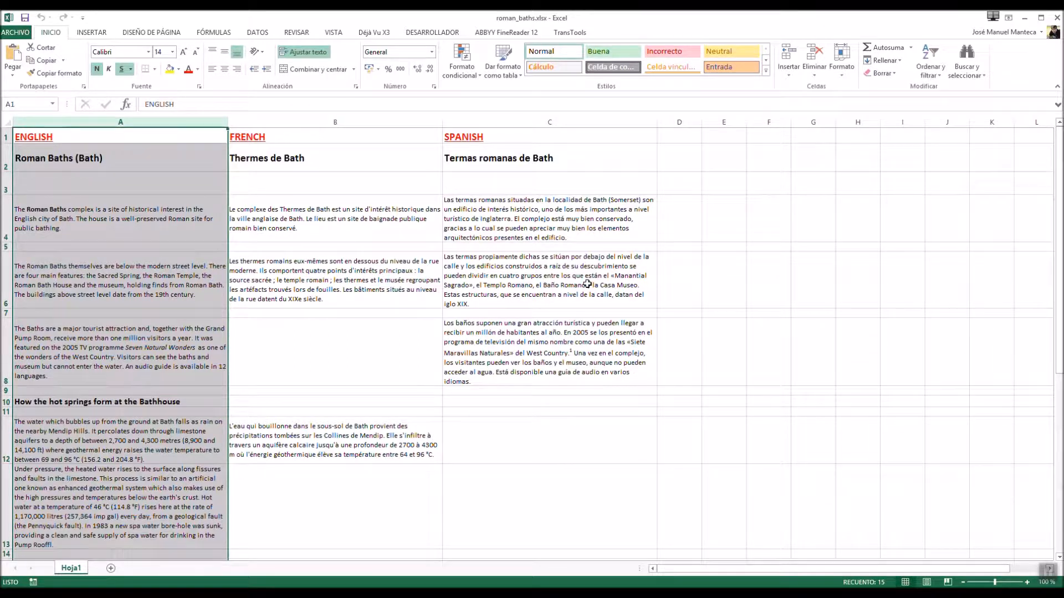
left_click(186, 180)
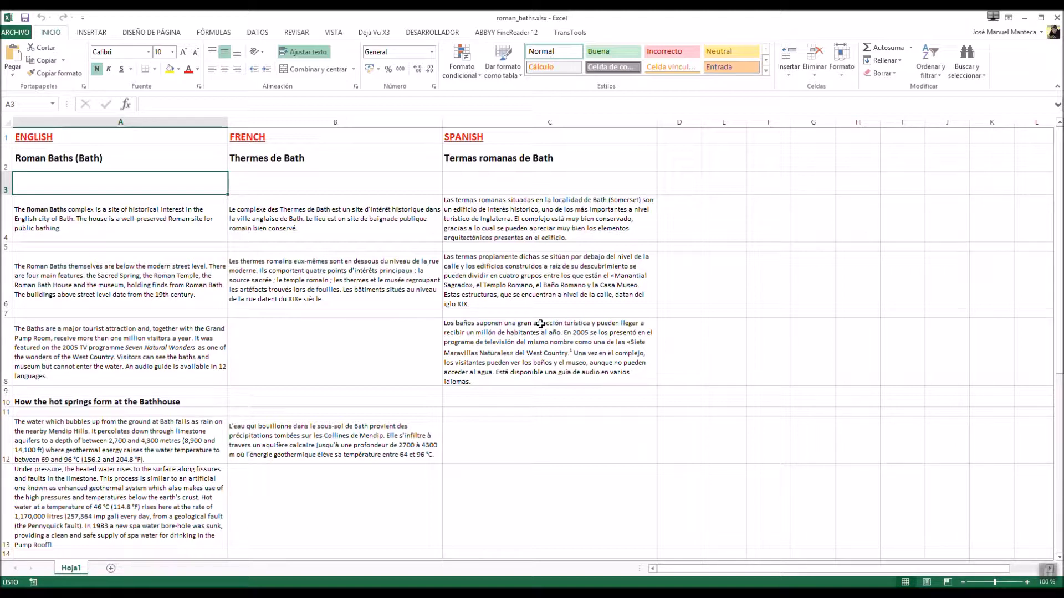
Try hiding the French and Spanish columns of the worksheet, and undo the hiding.
left_click(405, 123)
left_click_drag(405, 123, 476, 123)
right_click(477, 123)
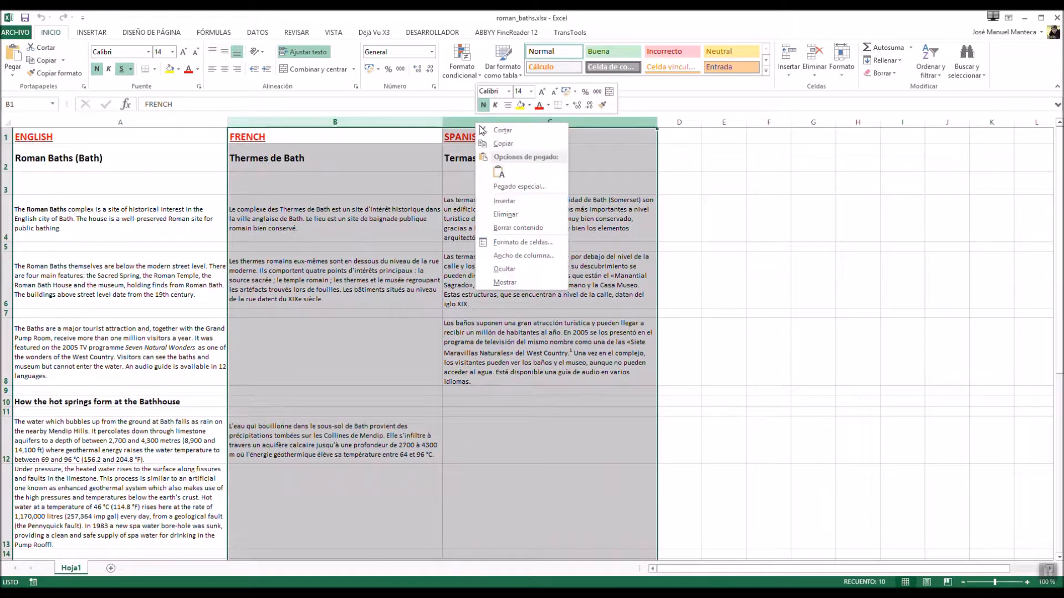
left_click(510, 269)
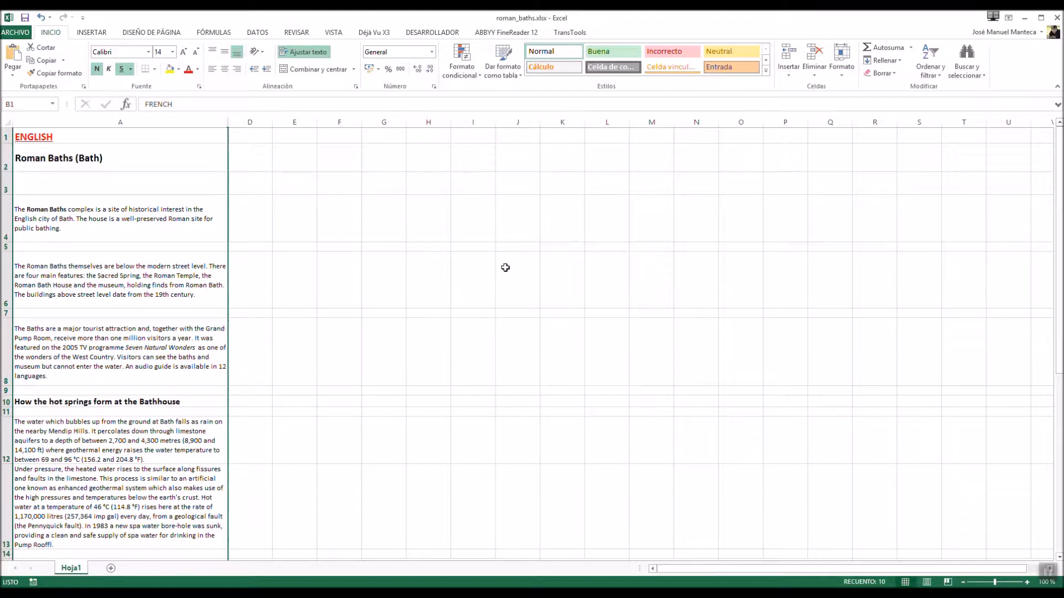
key("ctrl+z")
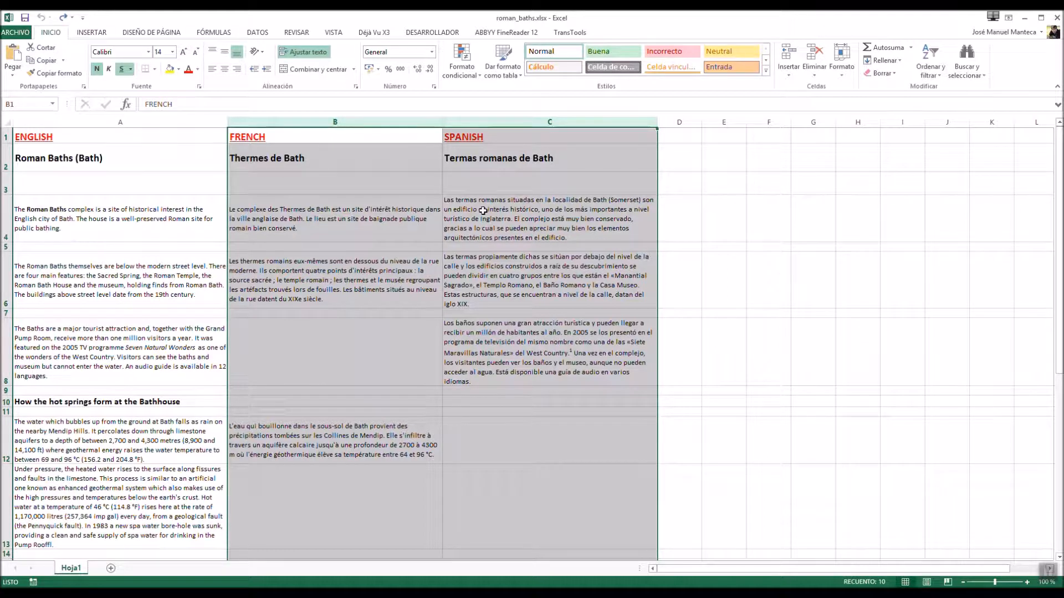
left_click(723, 257)
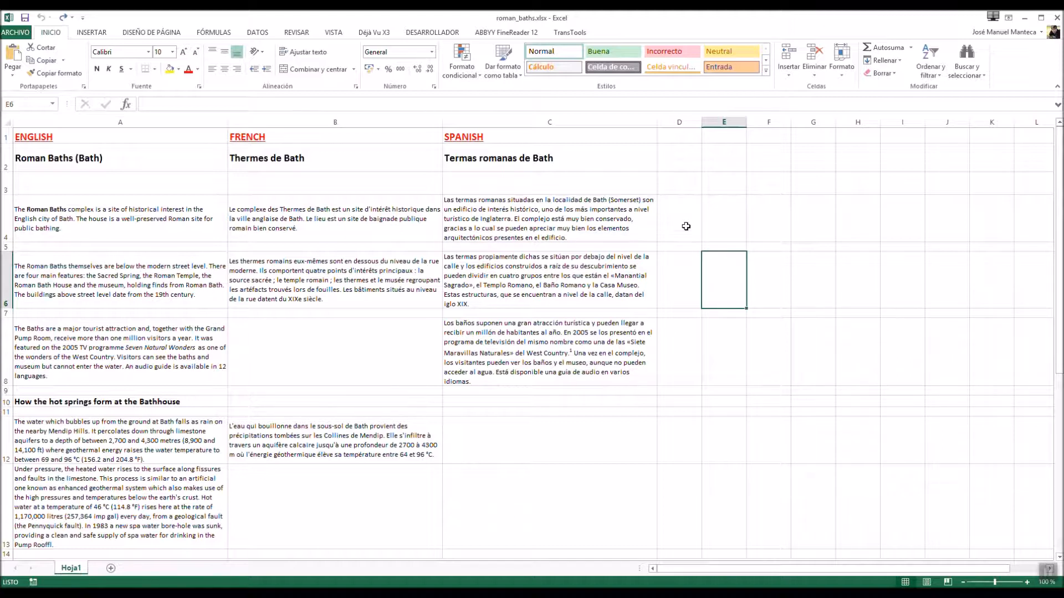
Try copying the whole English column over the Spanish column, and undo the paste.
left_click_drag(577, 159, 595, 348)
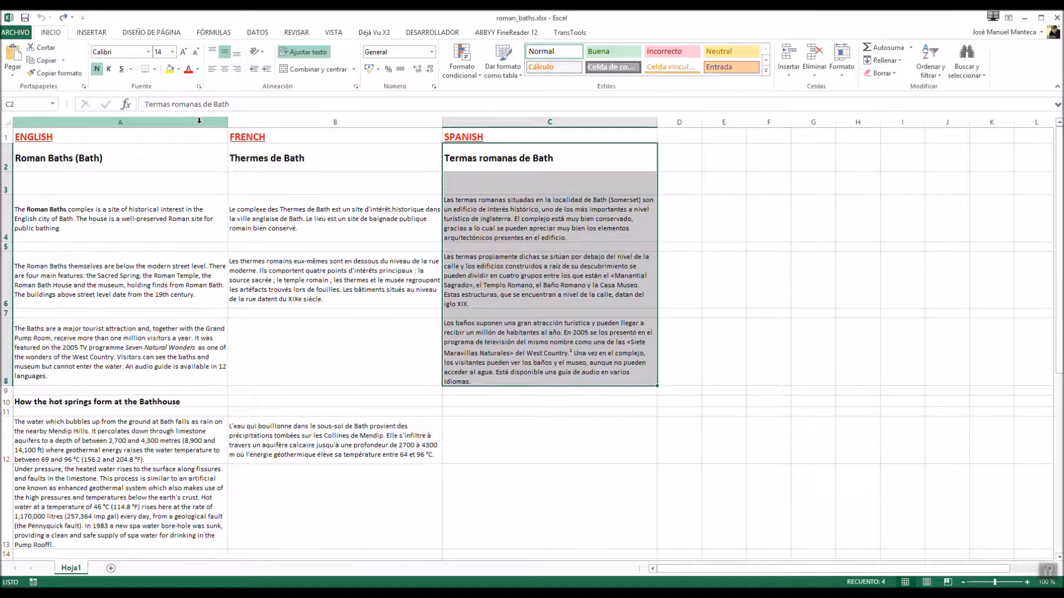
left_click(199, 121)
key("ctrl+c")
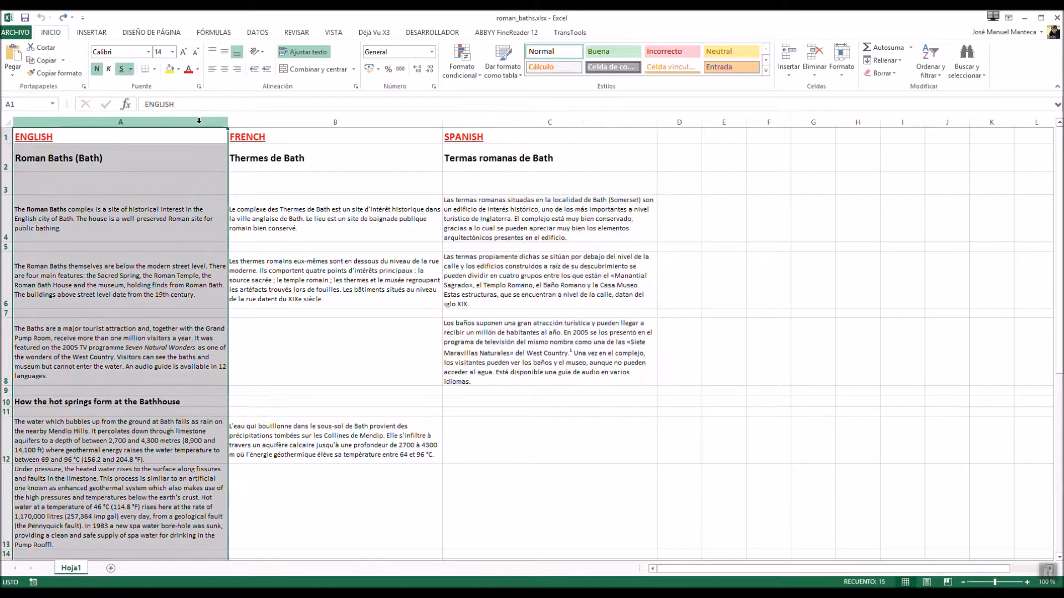
left_click(549, 121)
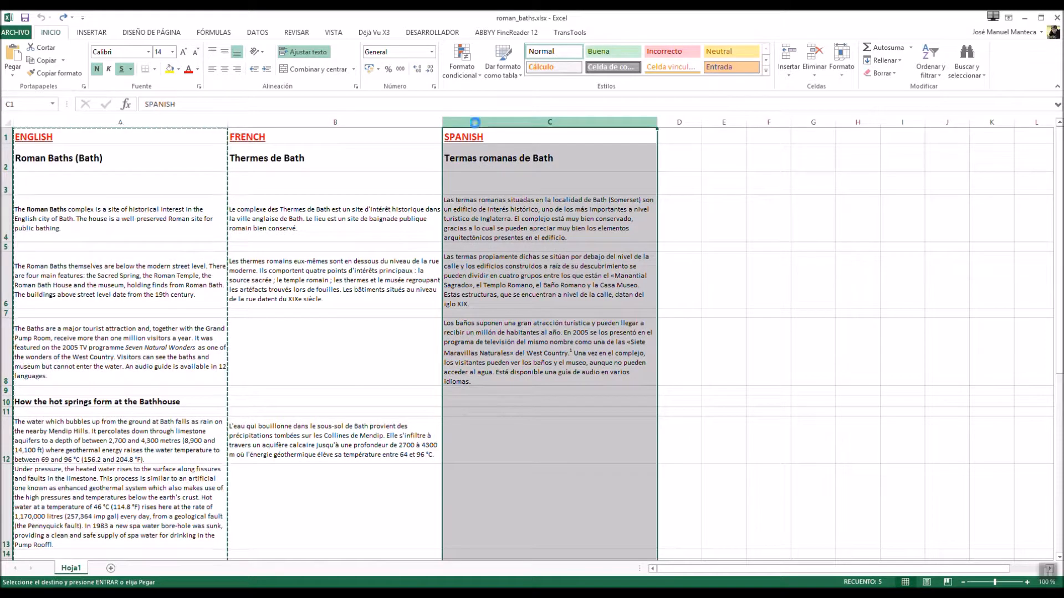
key("ctrl+v")
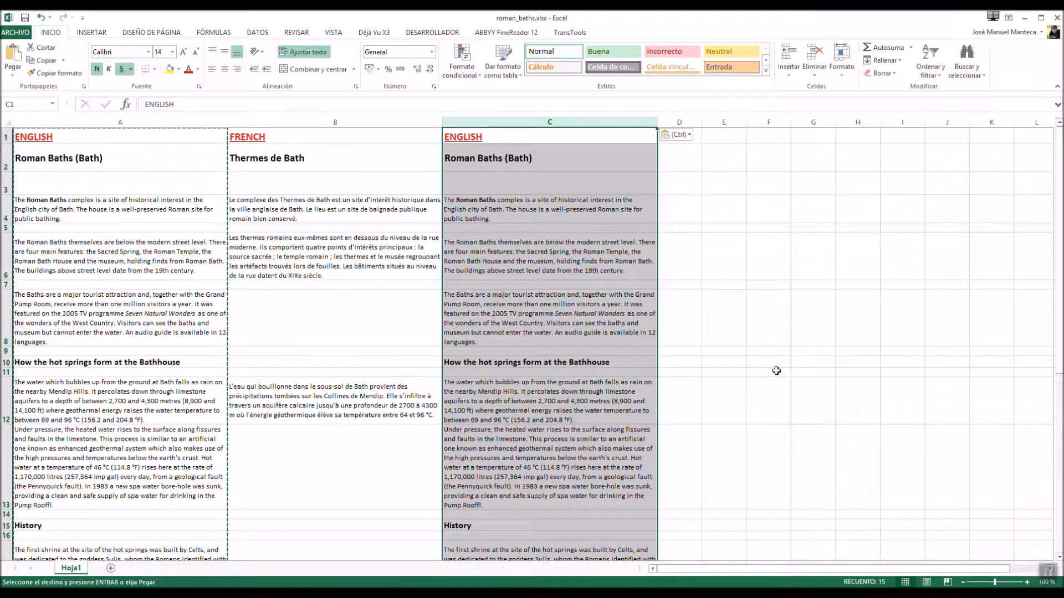
key("ctrl+z")
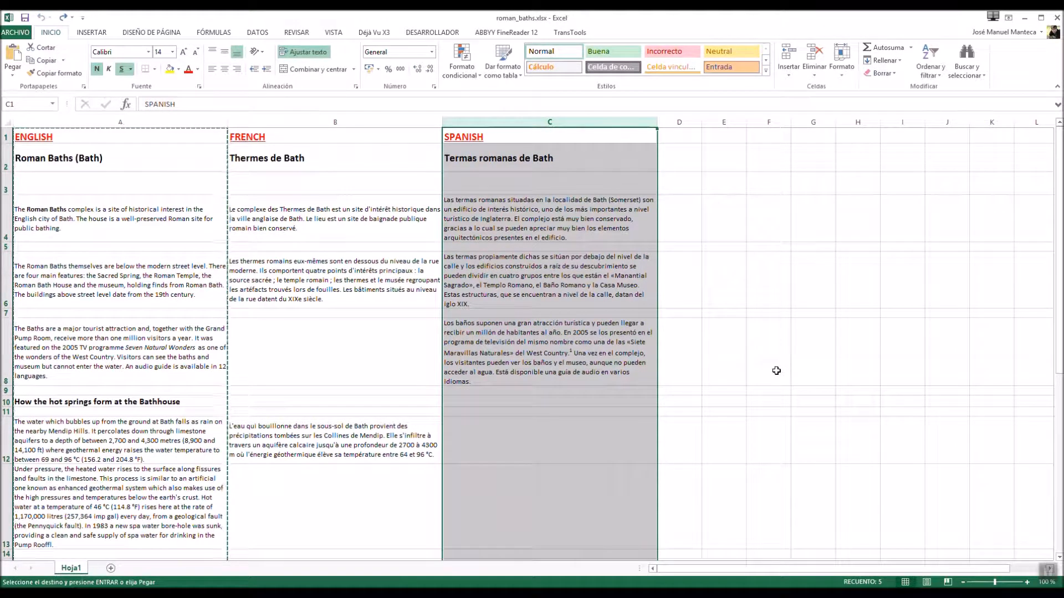
Close the roman_baths.xlsx workbook without saving the changes and discard the copied clipboard content.
left_click_drag(541, 163, 555, 360)
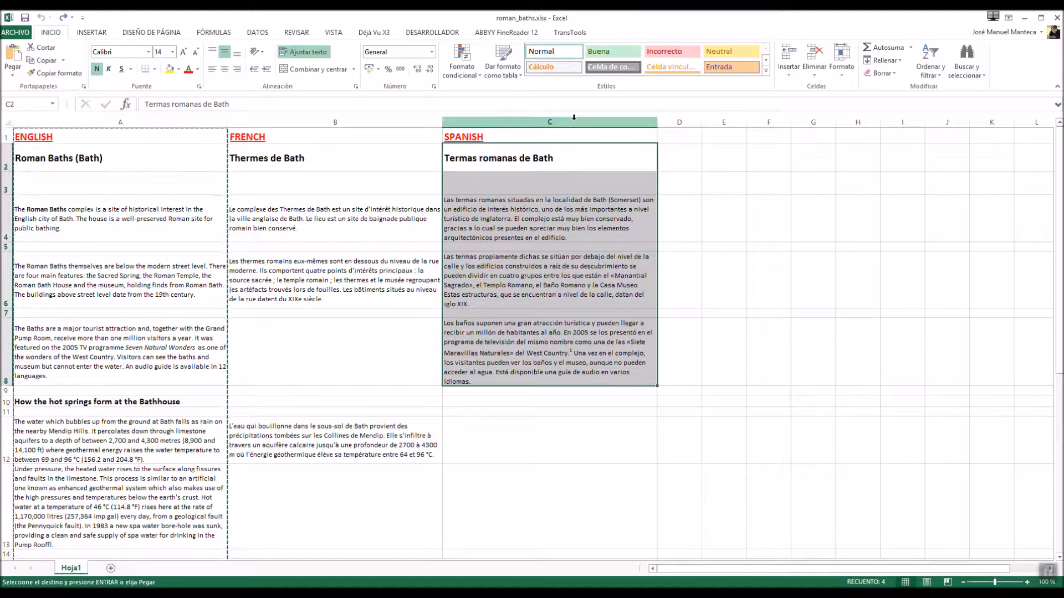
left_click(543, 432)
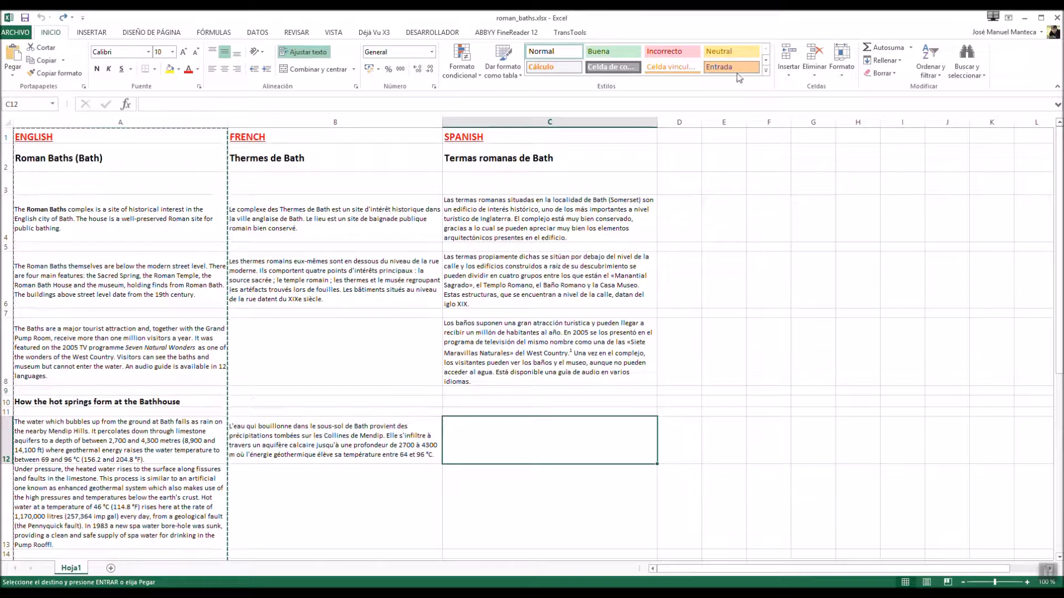
left_click(1057, 18)
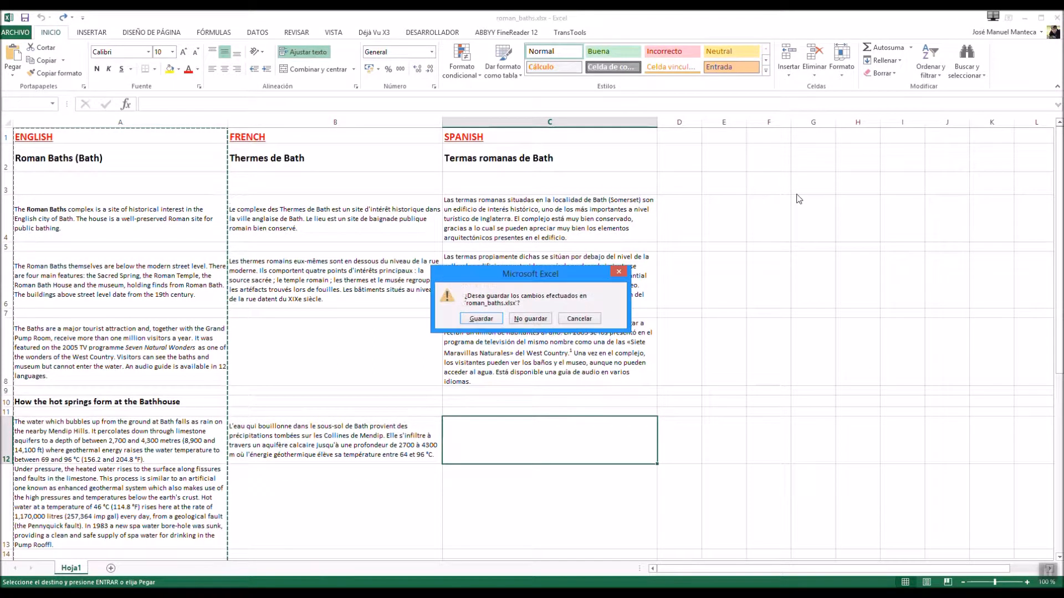
left_click(540, 321)
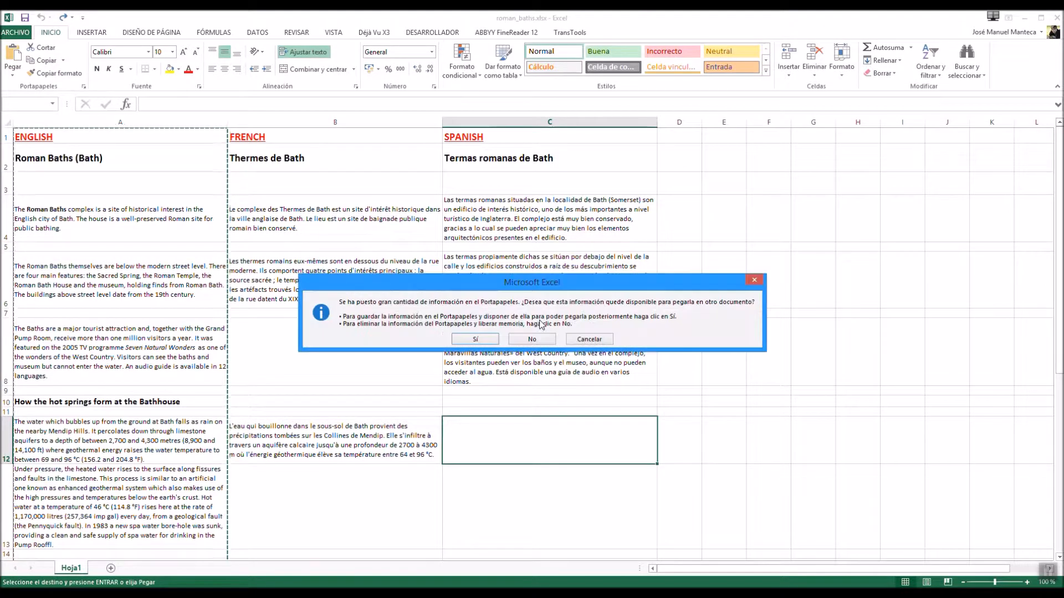
left_click(540, 340)
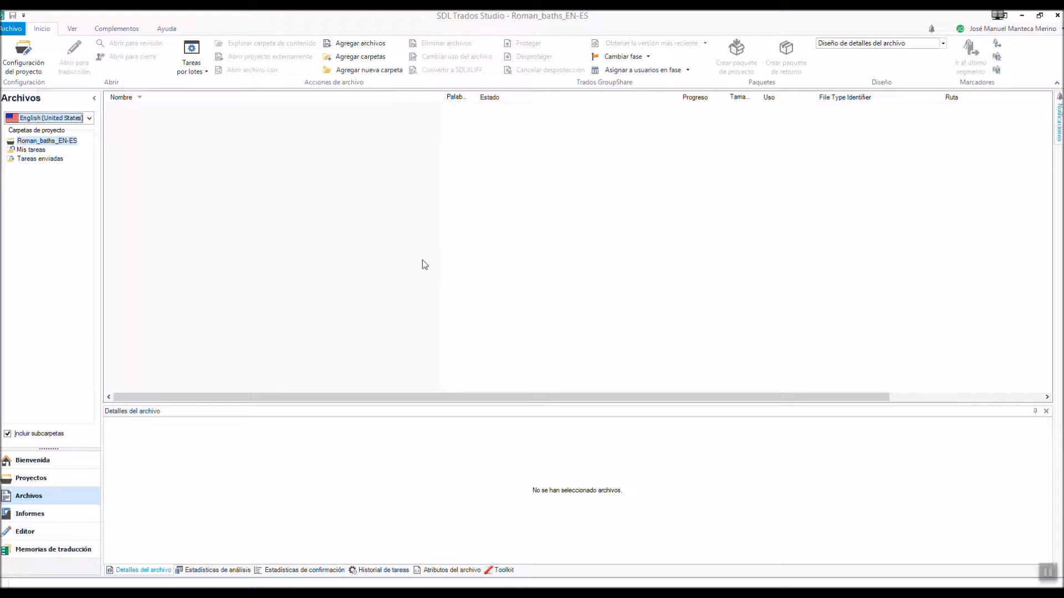
In SDL Trados Studio, add roman_baths.xlsx to the Roman_baths_EN-ES project's source files and select it.
left_click(357, 43)
double_click(286, 185)
left_click(163, 109)
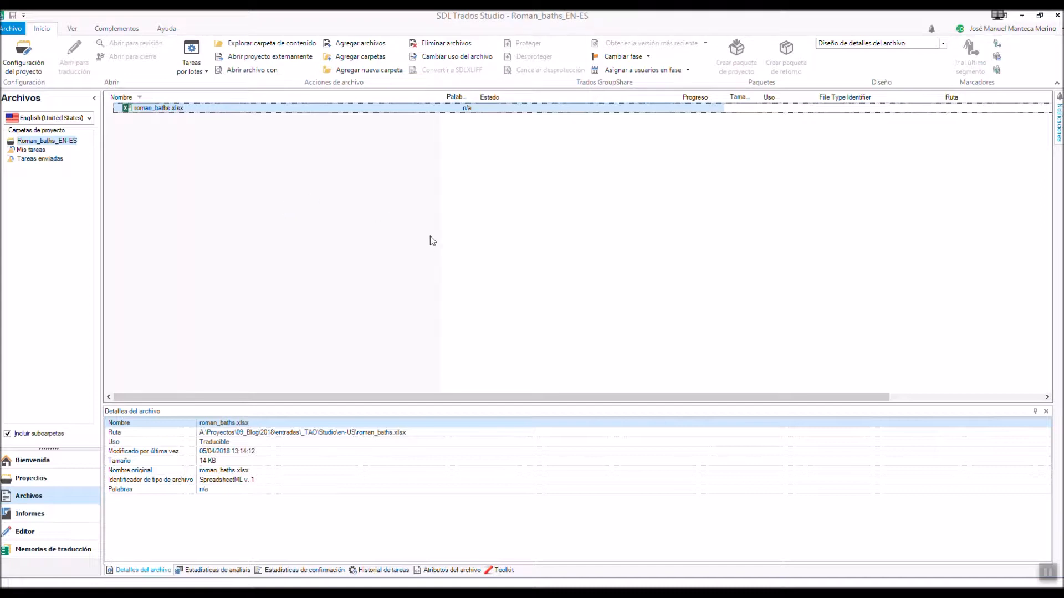
Disable the Microsoft Excel 2007-2016 and Microsoft Excel 2007-2013 file types in the project settings.
left_click(45, 72)
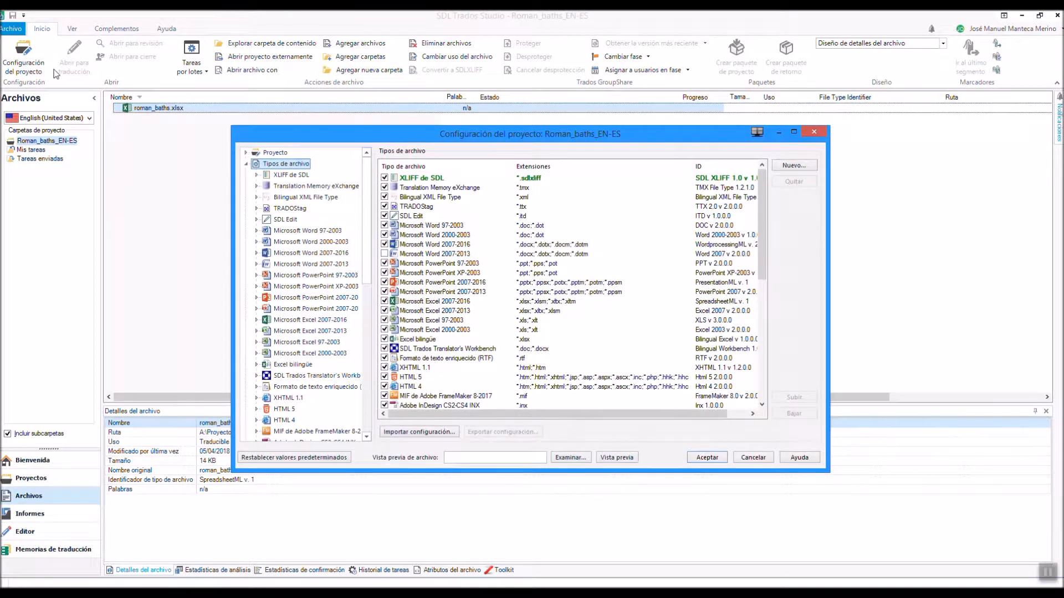
left_click(247, 164)
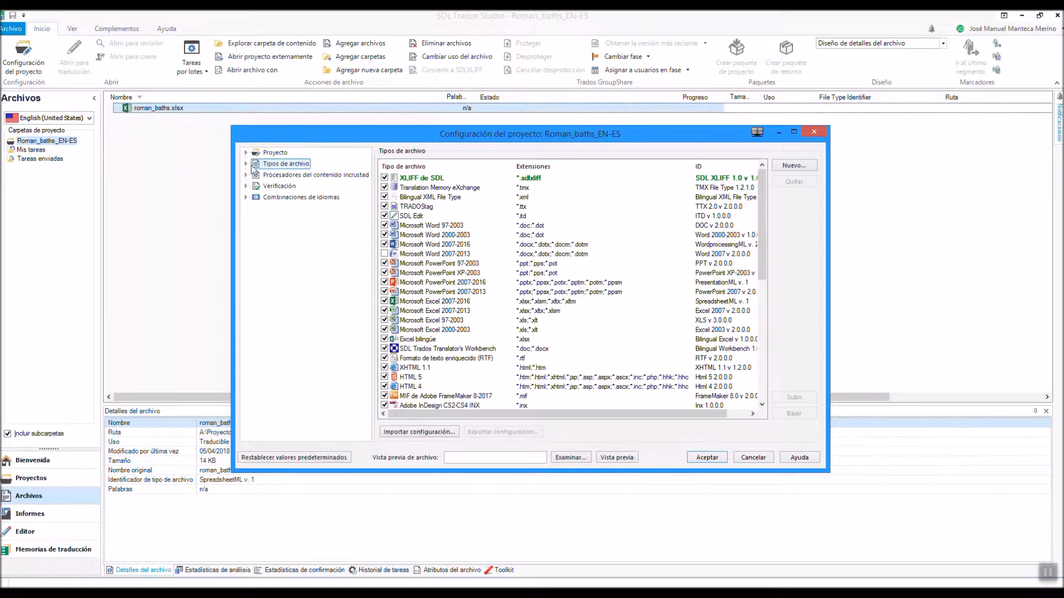
left_click(248, 165)
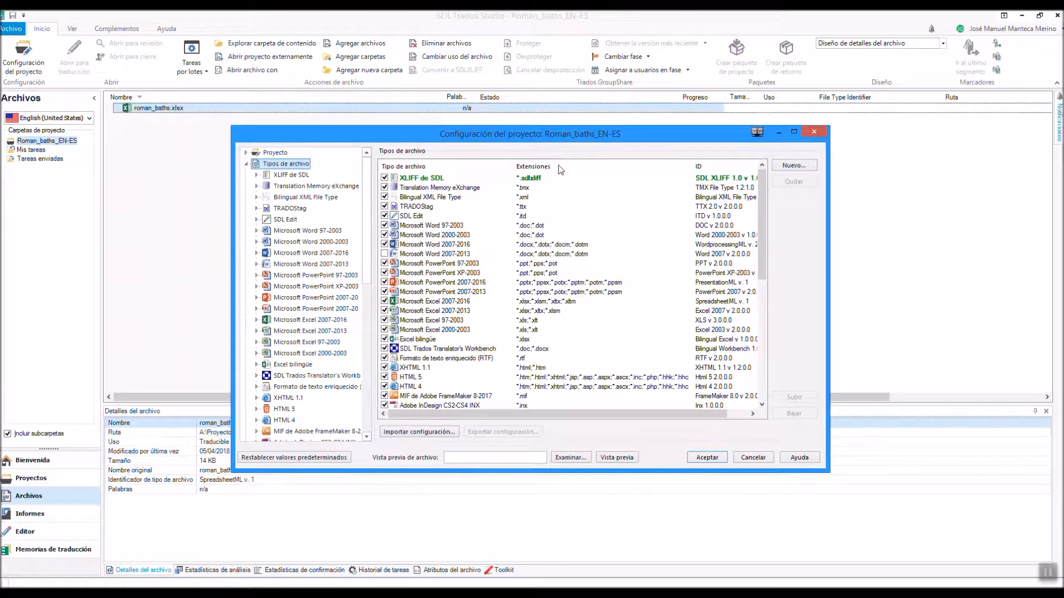
left_click(559, 312)
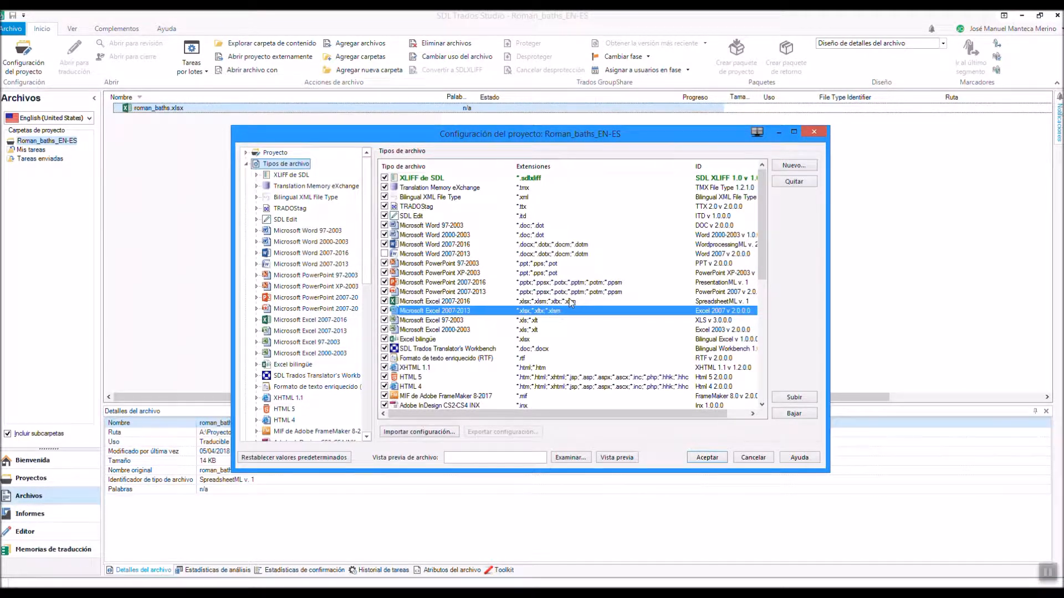
left_click(568, 338)
left_click(585, 302)
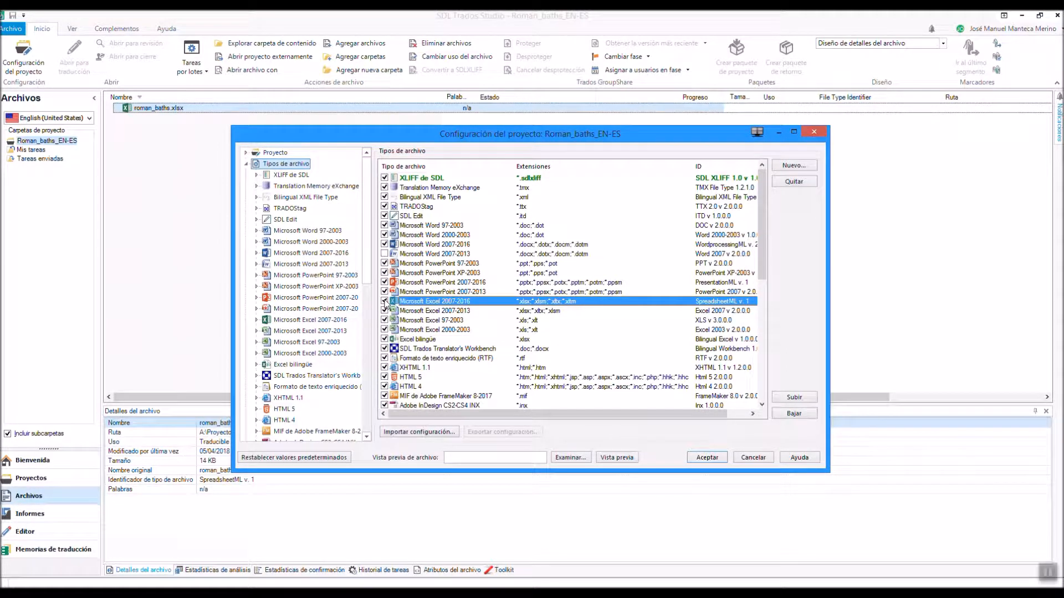
left_click(384, 302)
left_click(454, 330)
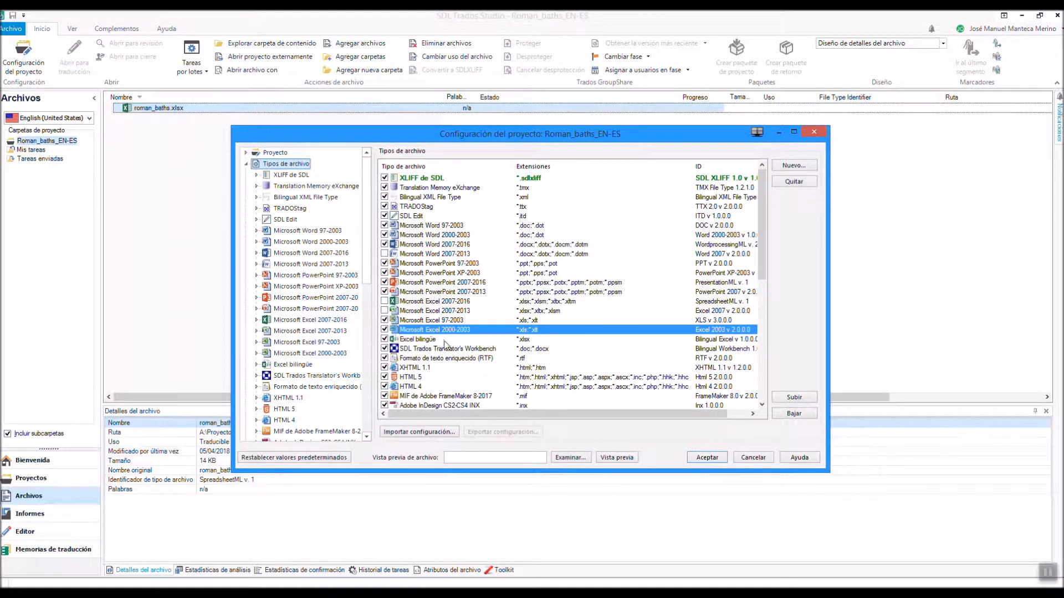
Move the Excel bilingüe file type up the list to just above Microsoft Word 2007-2016.
left_click(444, 341)
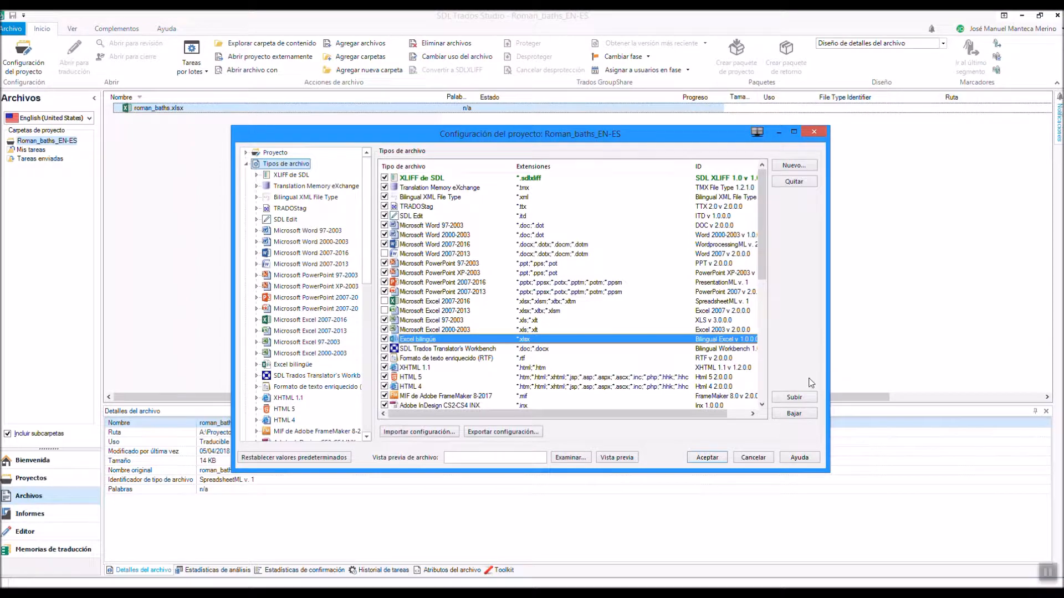
left_click(794, 397)
left_click(794, 397)
left_click(794, 397)
left_click(794, 397)
left_click(794, 397)
left_click(810, 400)
left_click(810, 400)
left_click(810, 399)
left_click(810, 400)
left_click(810, 400)
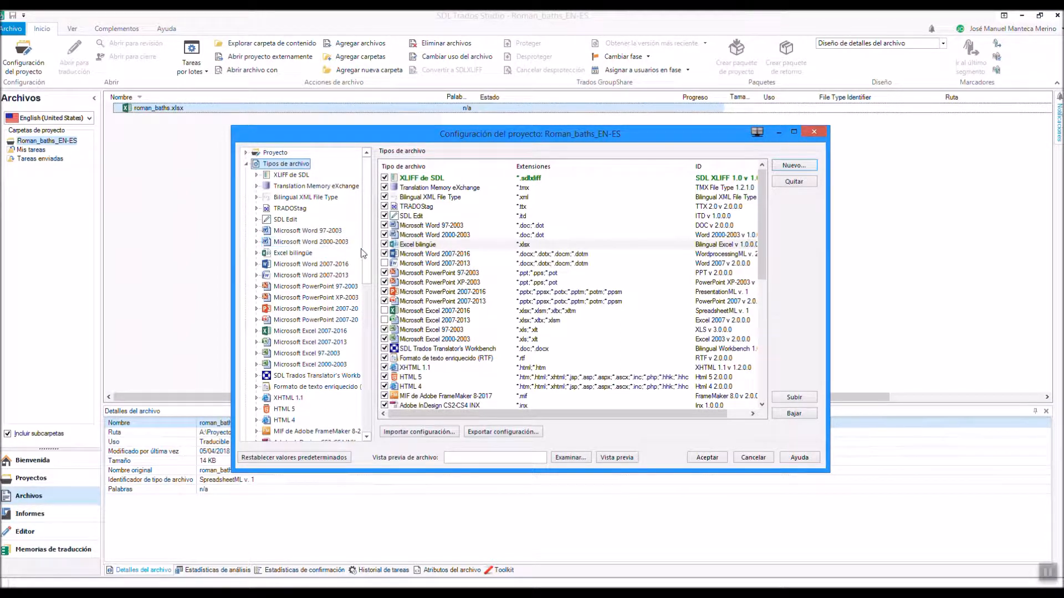
In the common settings of the Excel bilingüe file type, set the translation column to C.
double_click(319, 254)
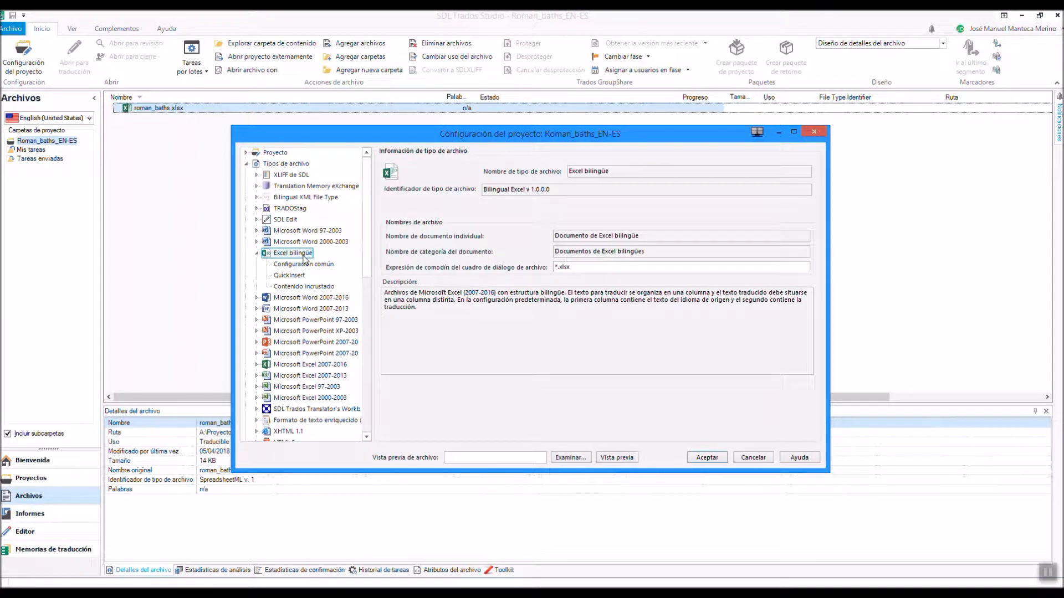
left_click(328, 266)
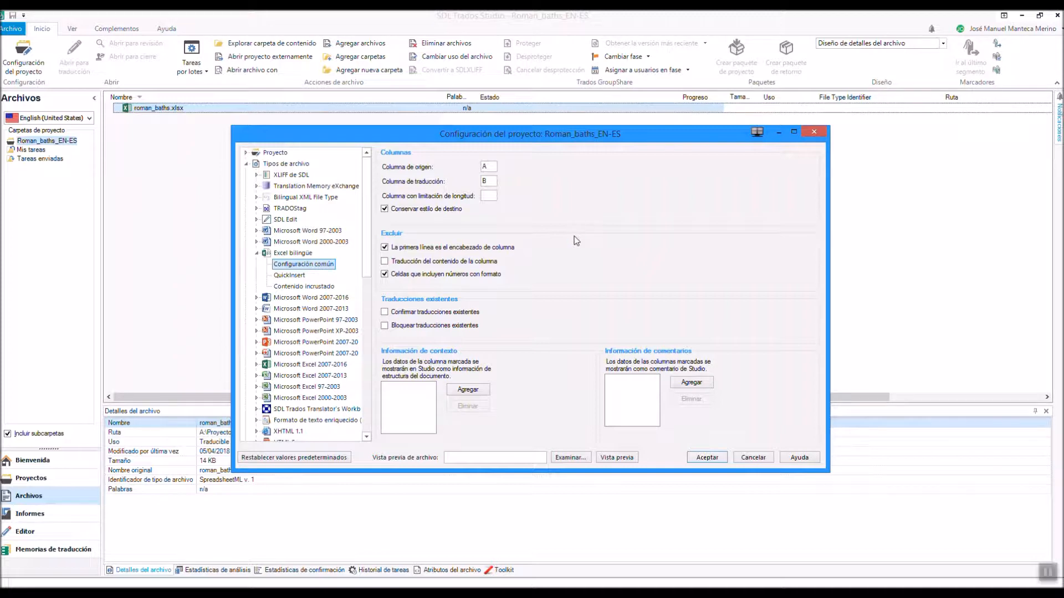
left_click_drag(490, 166, 477, 166)
double_click(496, 181)
type("c")
key("BackSpace")
type("C")
Turn off preserving the target style, and enable both confirming and locking of existing translations.
left_click(409, 212)
left_click(475, 328)
left_click(473, 313)
Preview roman_baths.xlsx with the bilingual Excel settings and examine its translated and untranslated segments in an enlarged preview window.
left_click(574, 459)
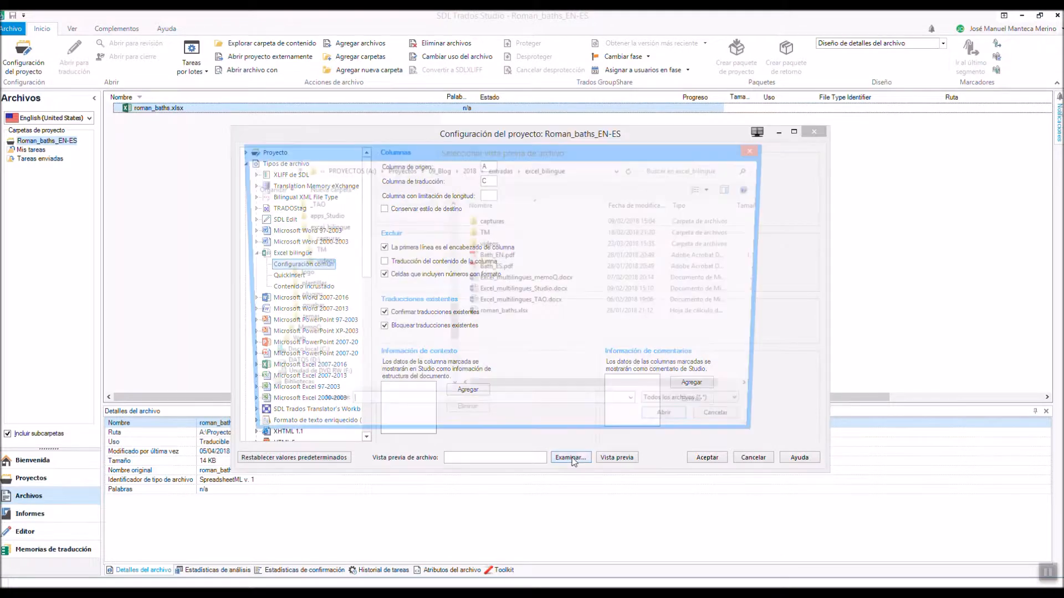
double_click(510, 314)
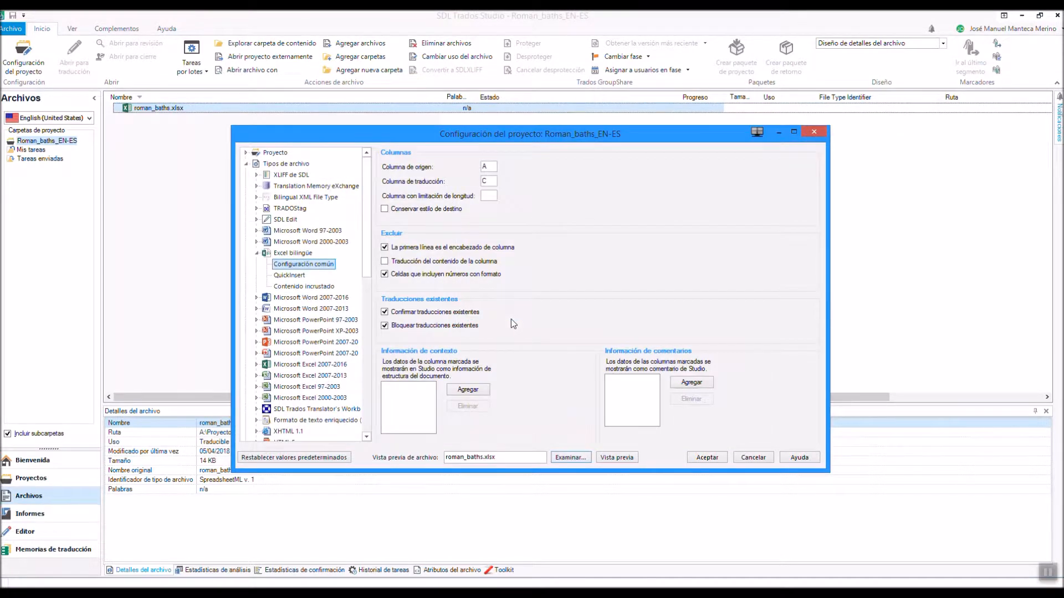
left_click(624, 454)
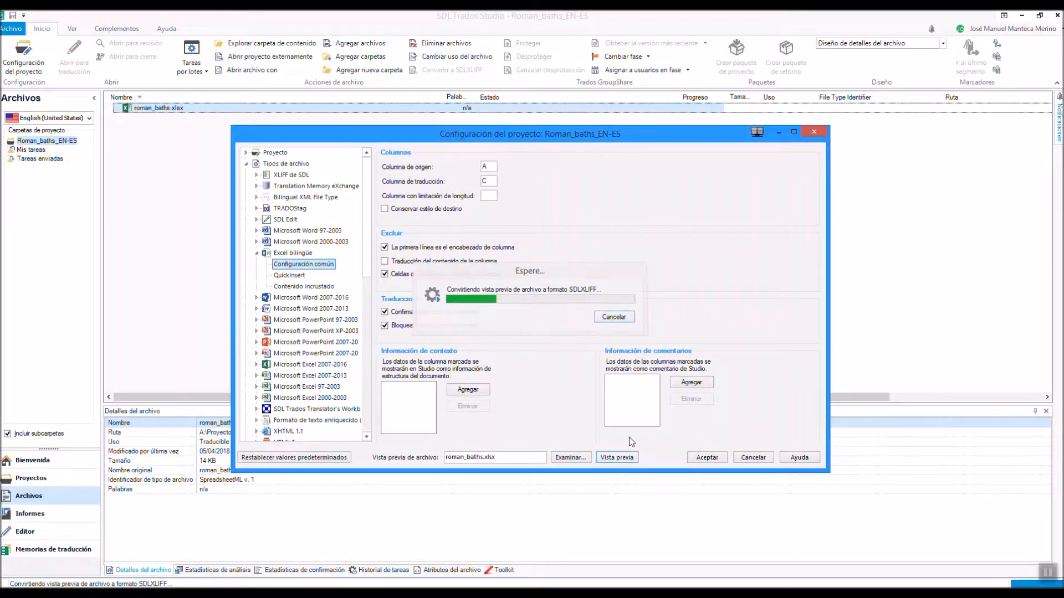
left_click_drag(581, 396, 844, 553)
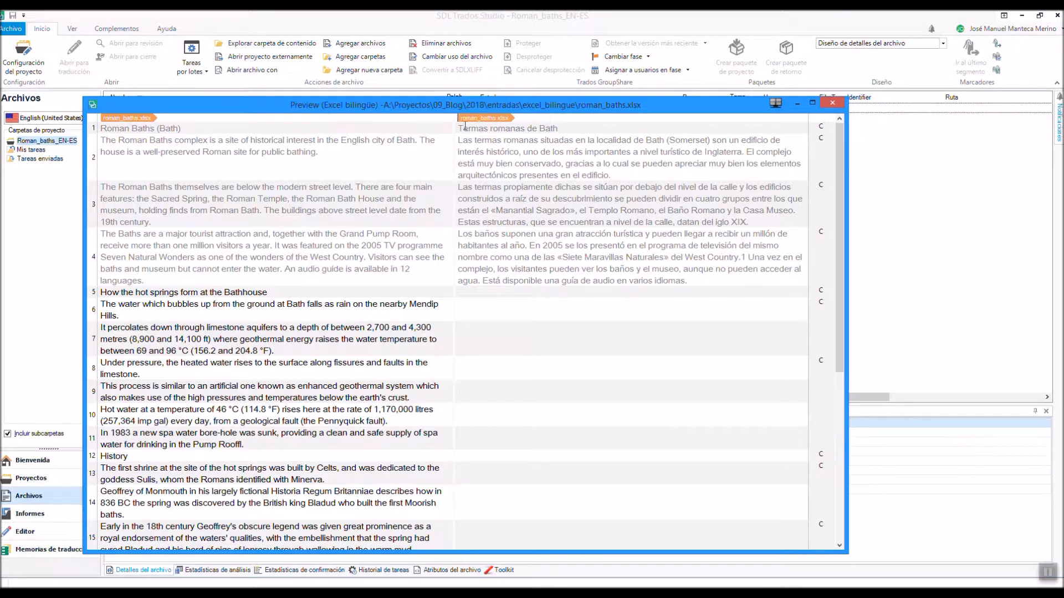
left_click(509, 151)
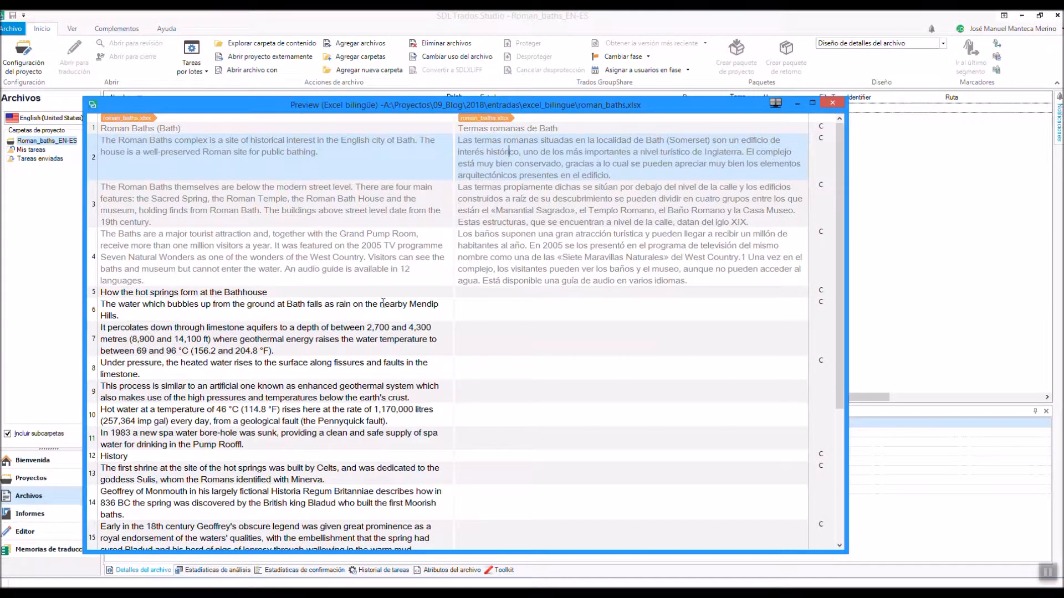
scroll(609, 332, "down", 2)
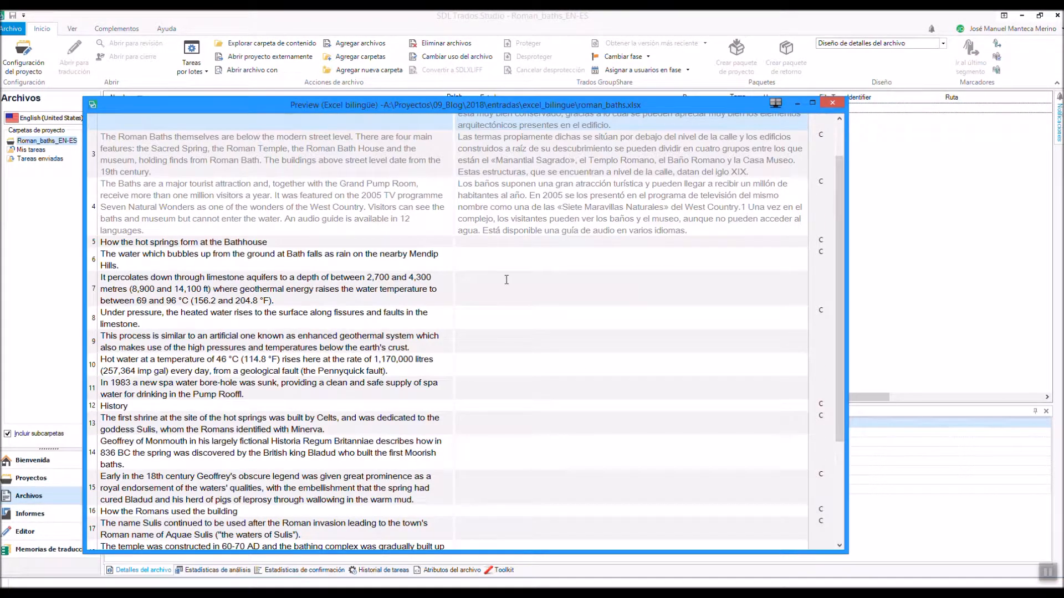
scroll(504, 277, "down", 3)
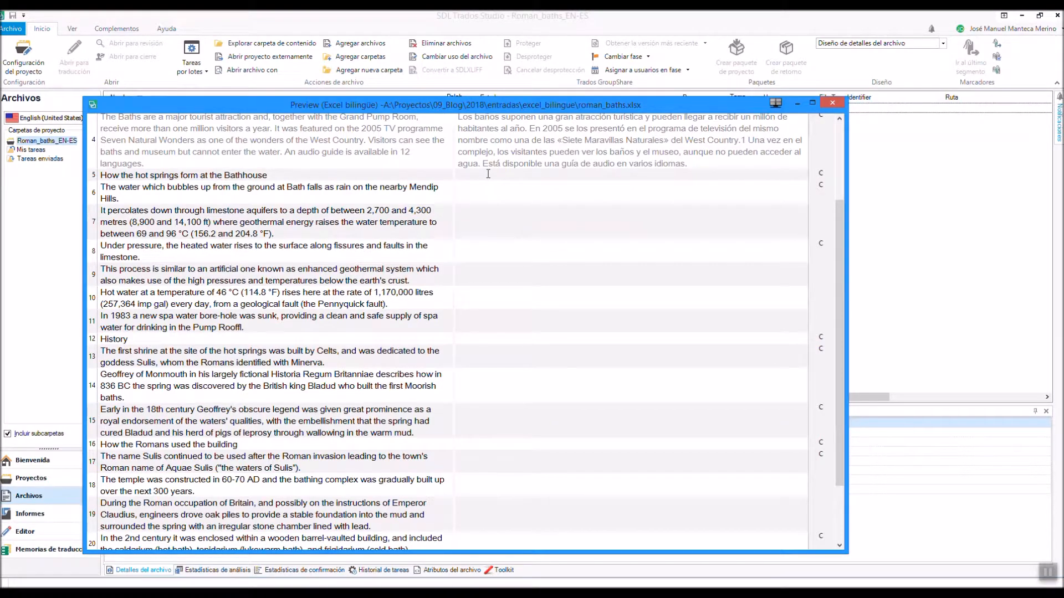
Check the remaining segments in the roman_baths.xlsx preview, close it, and accept the project settings.
scroll(540, 332, "down", 2)
scroll(540, 336, "down", 2)
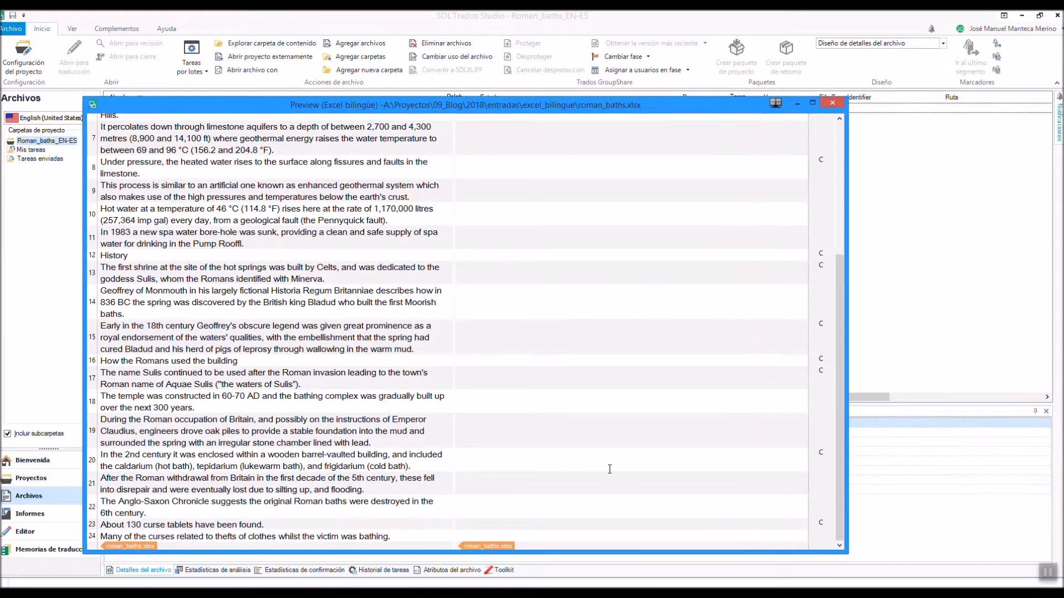
scroll(547, 363, "up", 7)
scroll(611, 473, "up", 2)
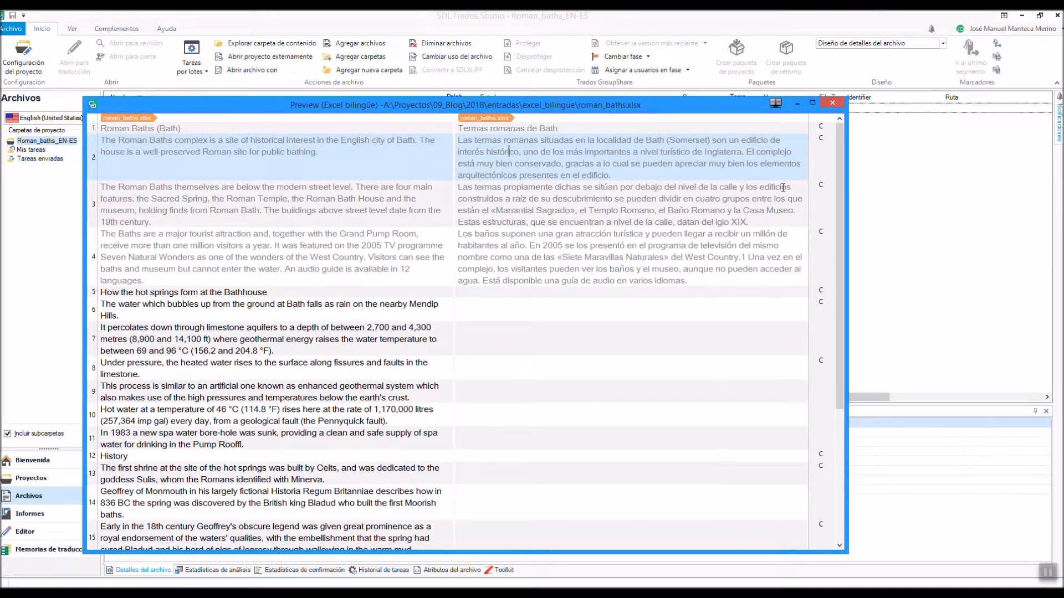
left_click(832, 102)
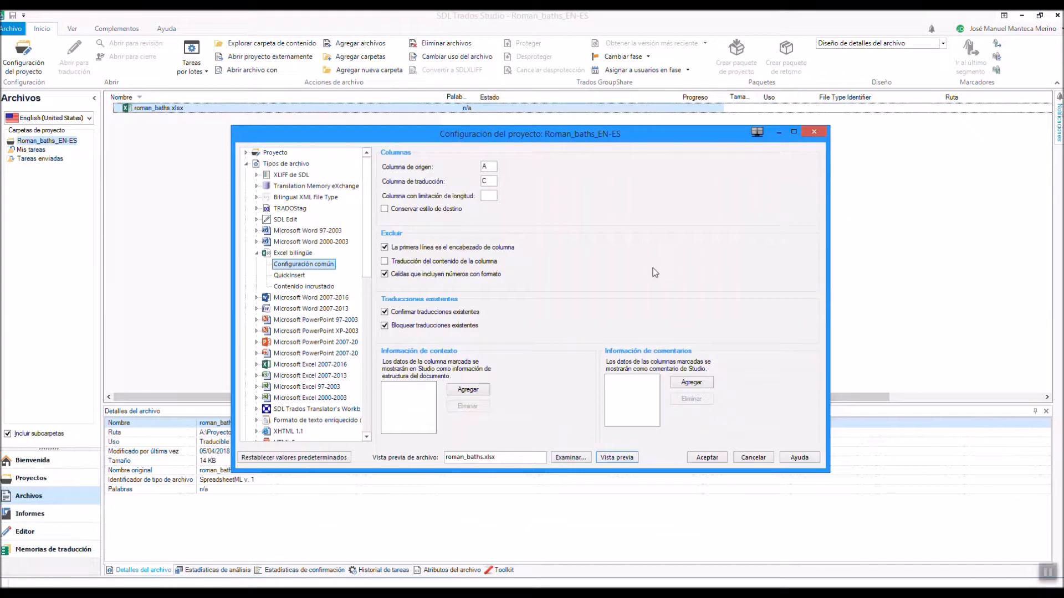
left_click(706, 460)
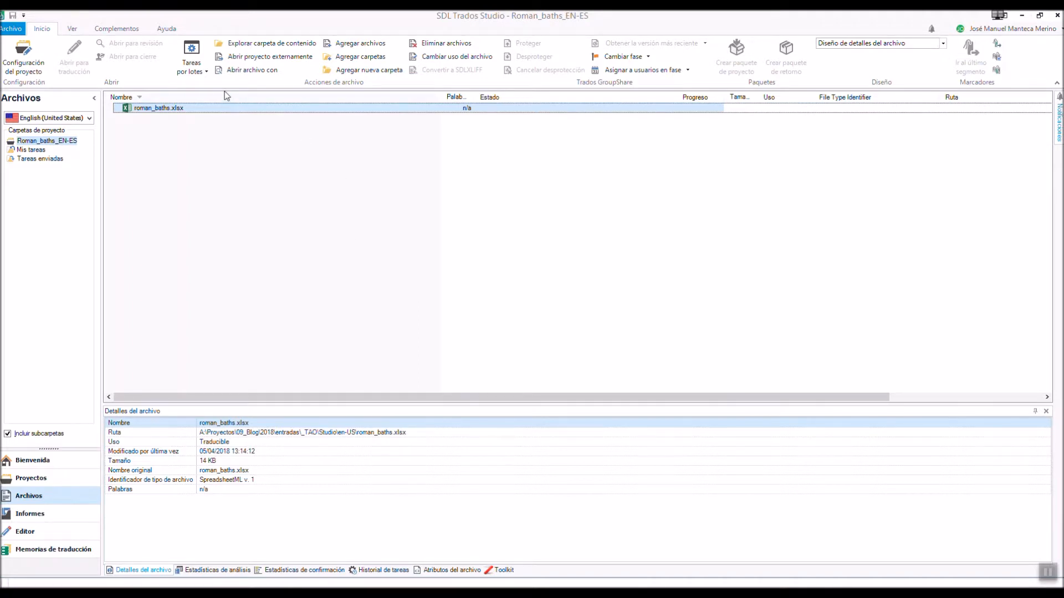
Run the batch task sequence "Preparar sin la memoria de traducción del proyecto" on roman_baths.xlsx with its default settings.
left_click(202, 76)
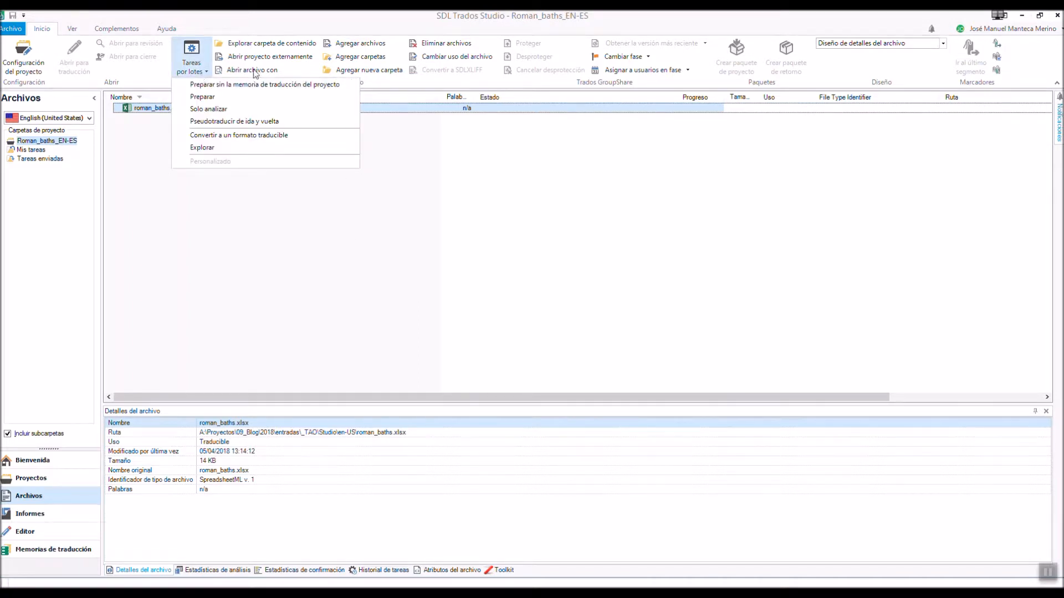
left_click(339, 87)
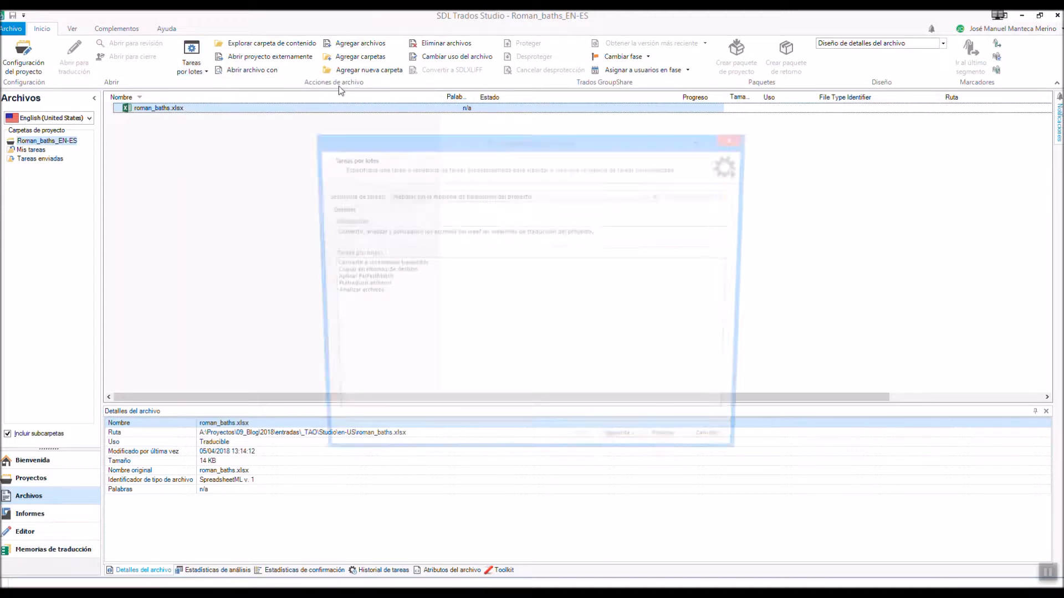
left_click_drag(447, 137, 424, 114)
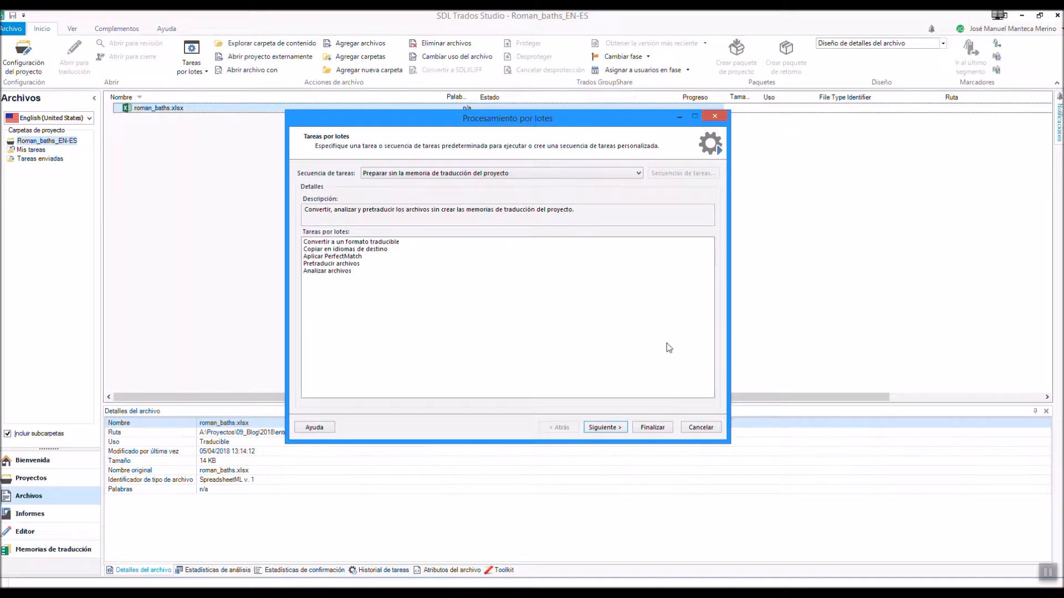
left_click(658, 428)
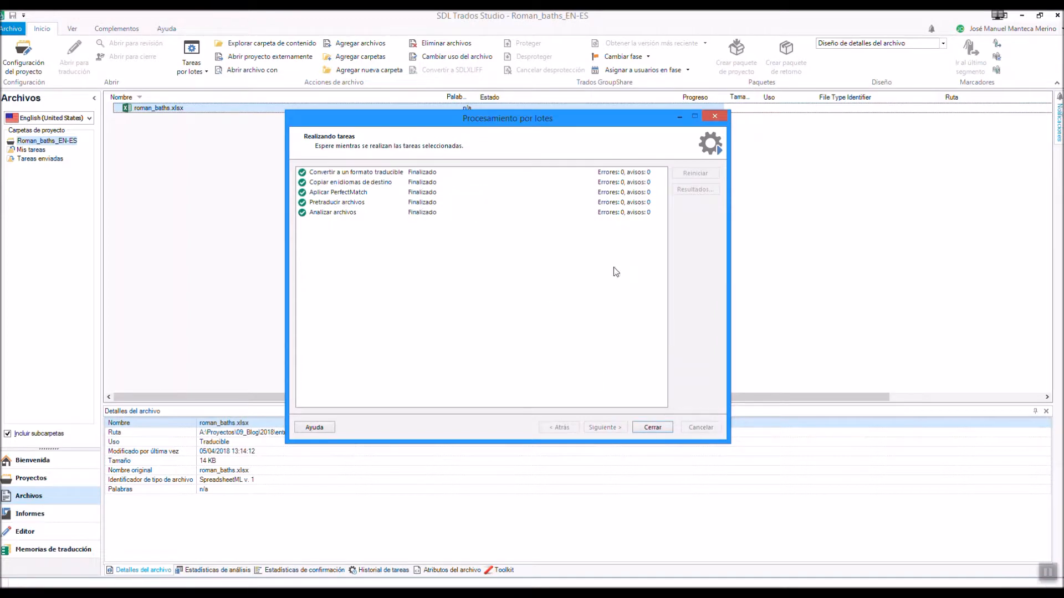
left_click(662, 430)
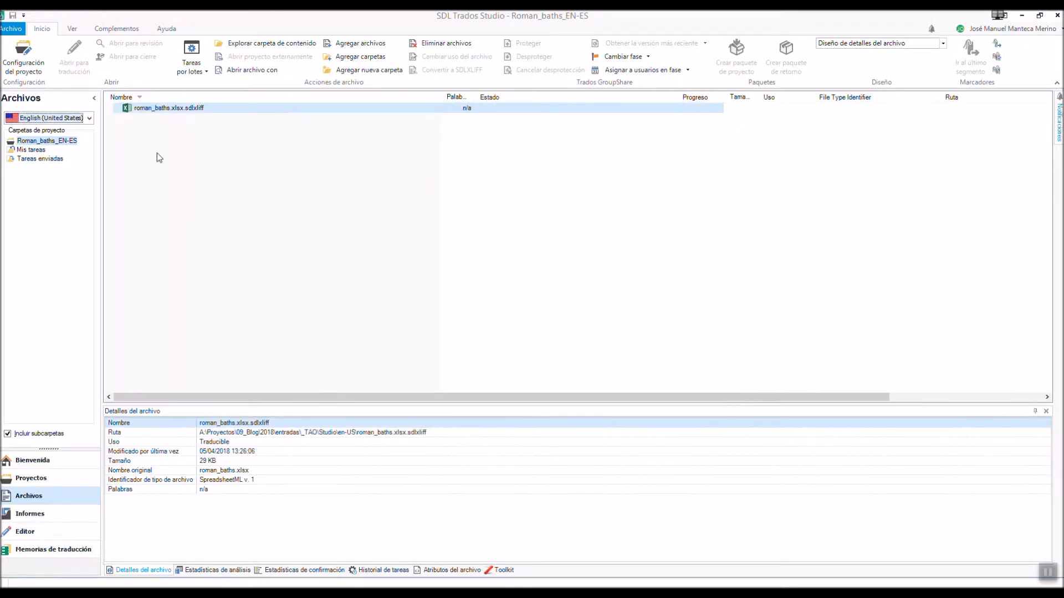
Show the Spanish target files, open roman_baths.xlsx.sdlxliff for translation, and examine its locked and pretranslated segments.
left_click(90, 119)
left_click(76, 146)
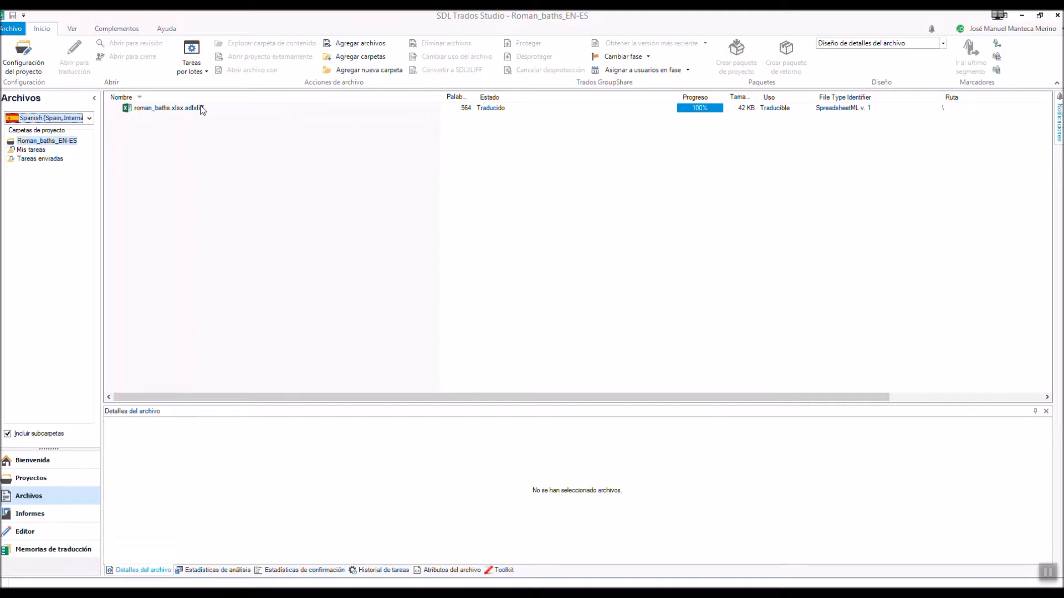
double_click(155, 114)
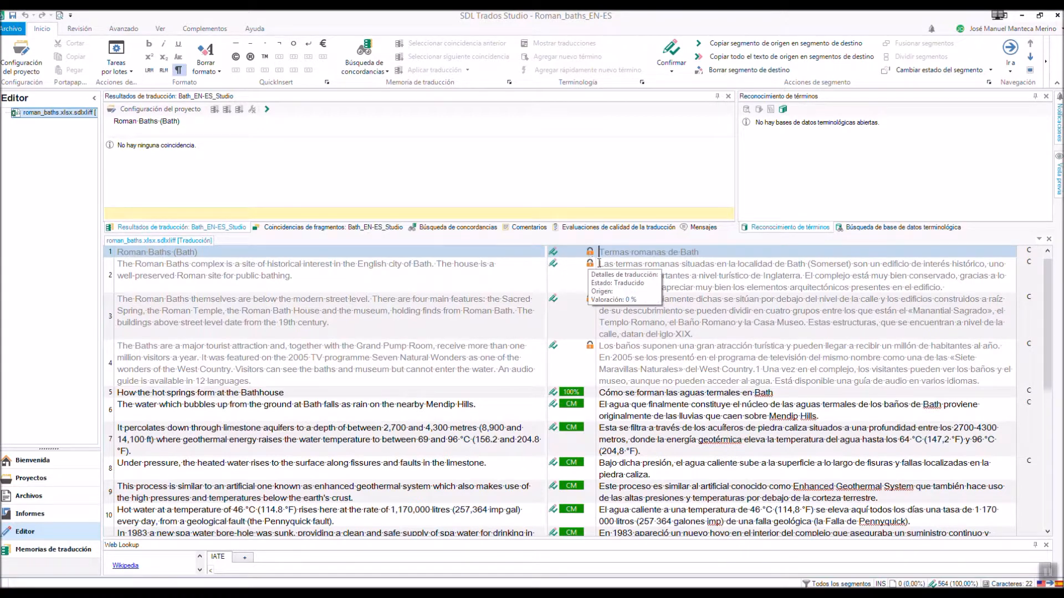
scroll(845, 318, "down", 3)
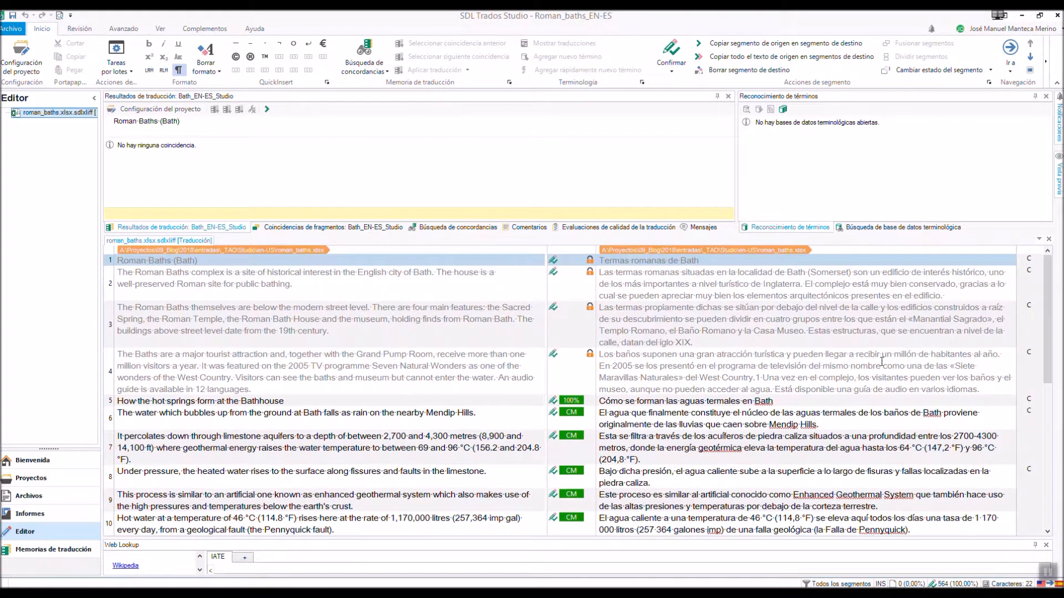
scroll(877, 356, "down", 5)
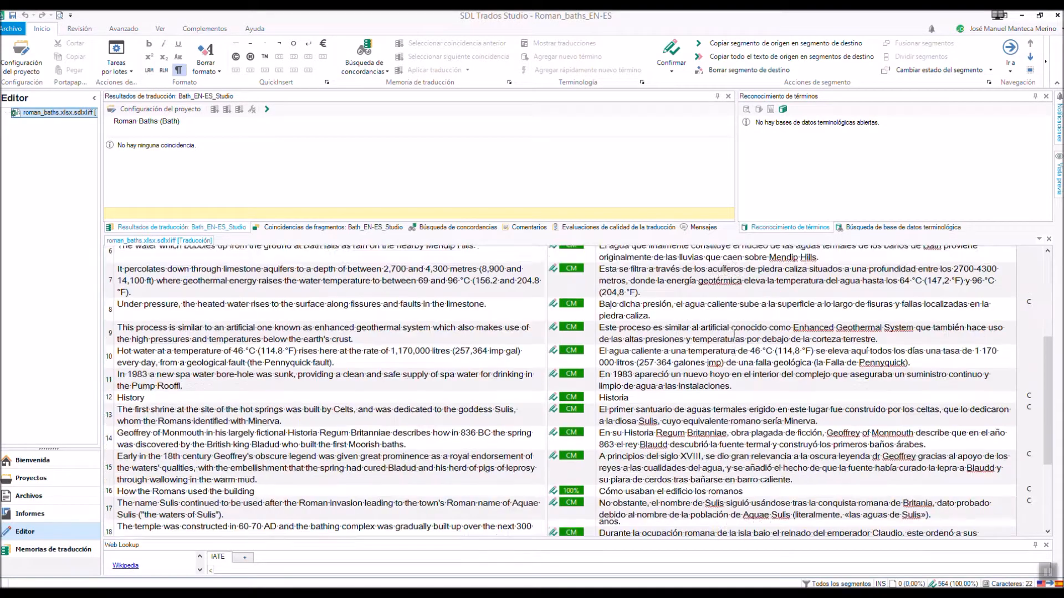
scroll(734, 335, "down", 4)
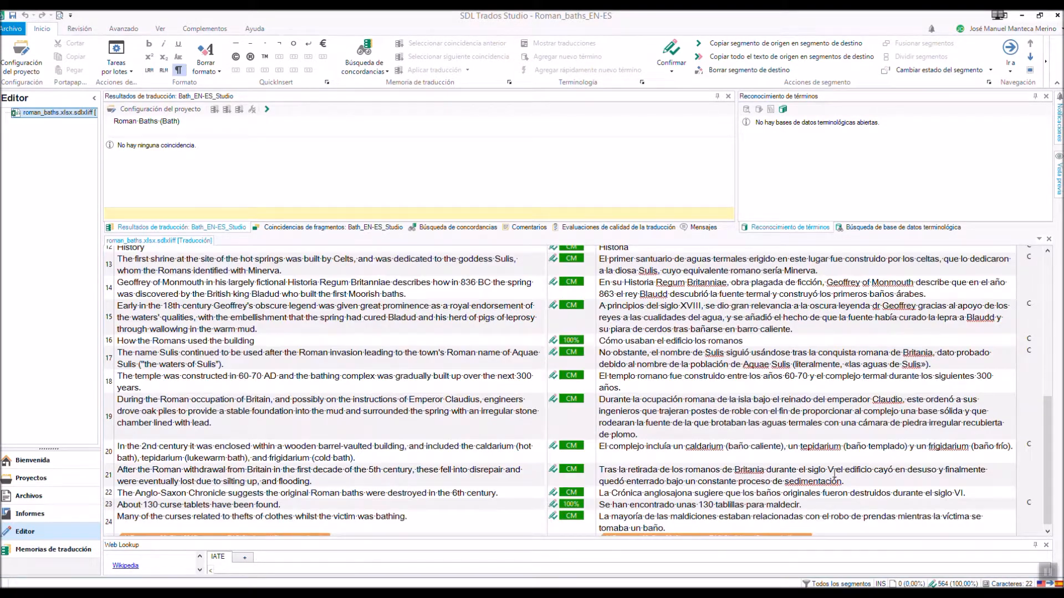
scroll(815, 470, "up", 3)
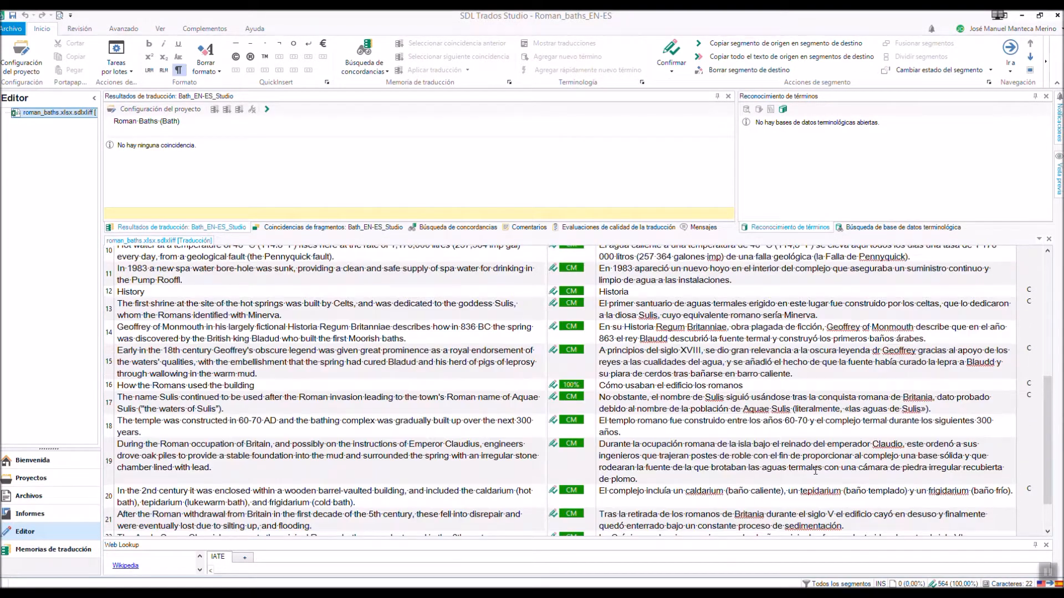
scroll(715, 408, "up", 5)
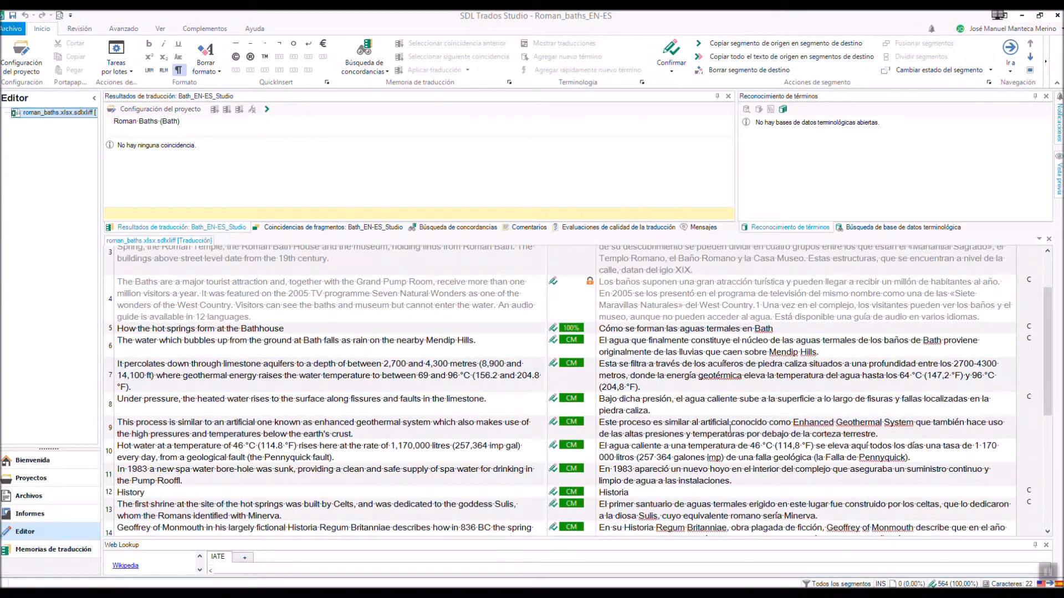
scroll(851, 335, "up", 1)
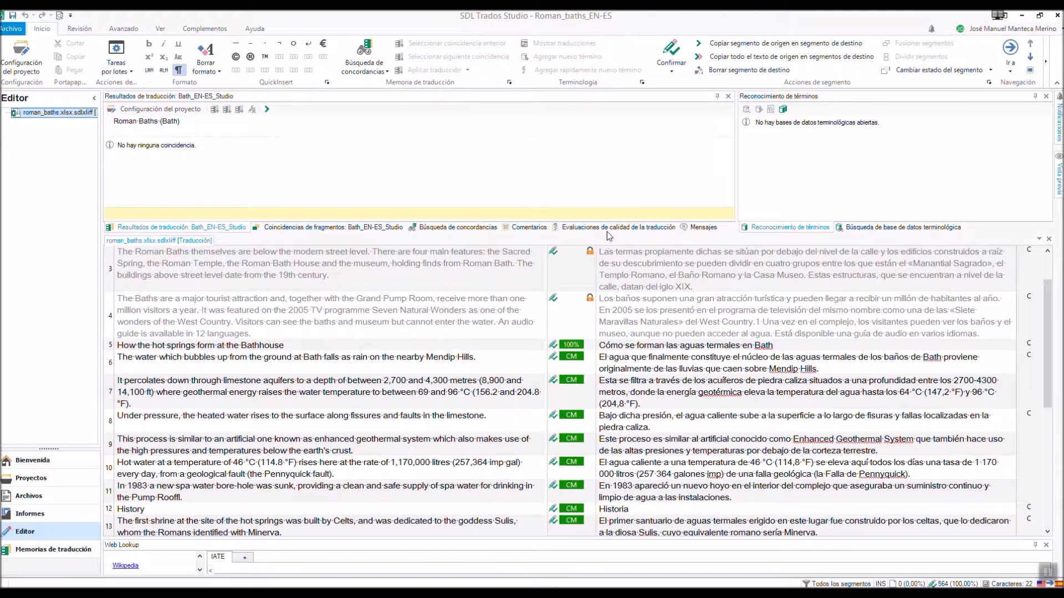
Start saving the target file and set the destination folder to A:\Proyectos\09_Blog\2018\entradas\excel_bilingue.
left_click(17, 28)
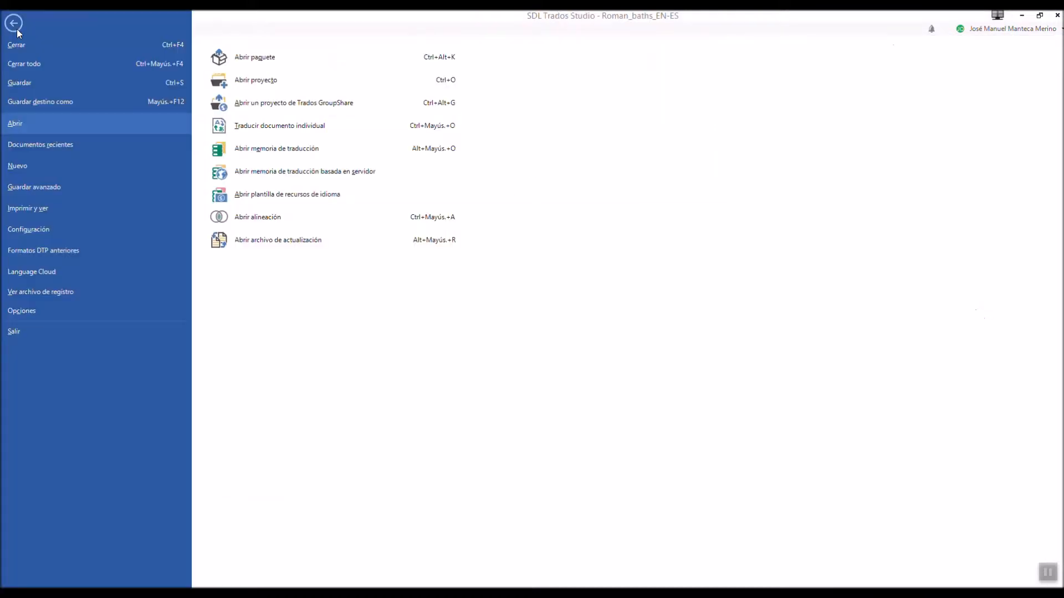
left_click(54, 100)
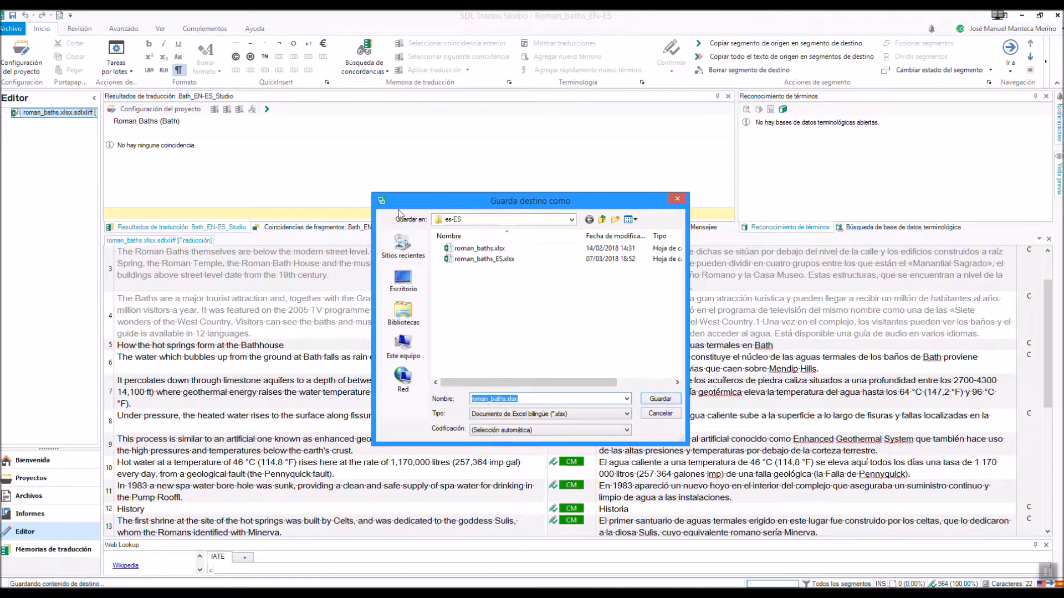
key("BackSpace")
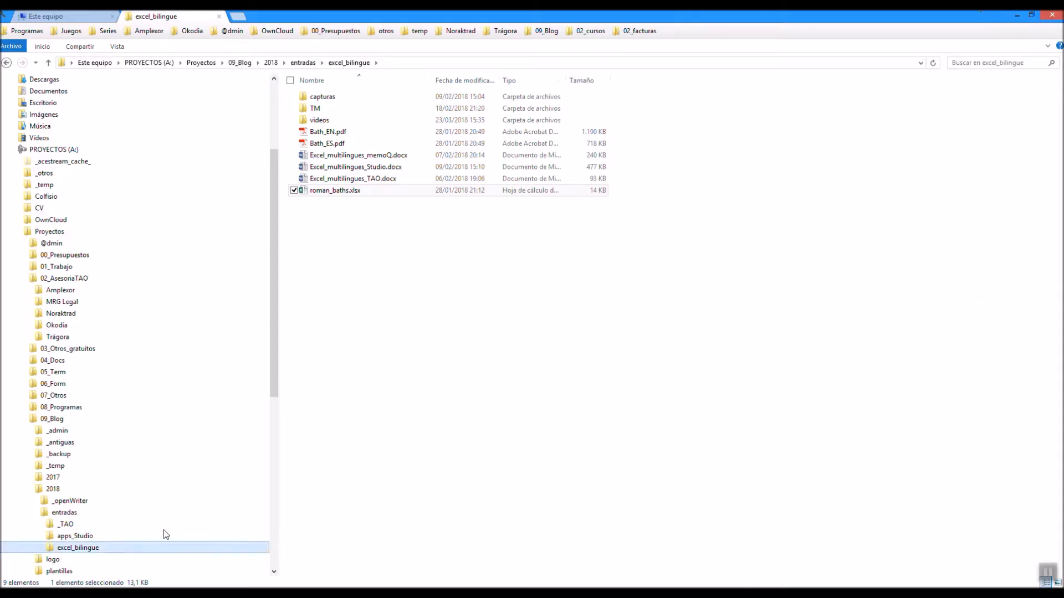
left_click(467, 63)
key("alt+Tab")
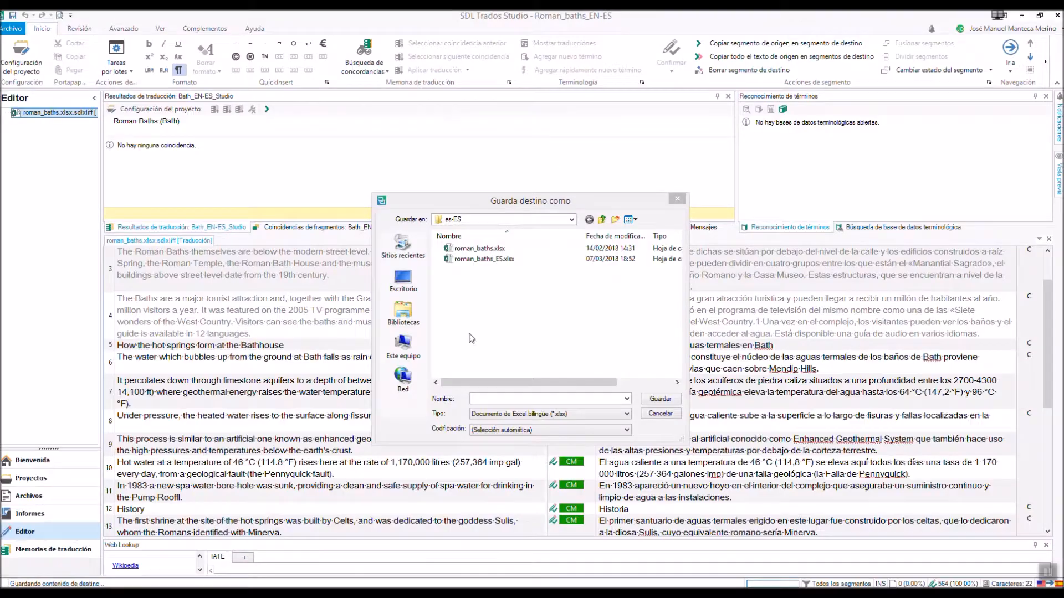
left_click(495, 398)
type("A:\\Proyectos\\09_Blog\\2018\\entradas\\excel_bilingue")
key("Return")
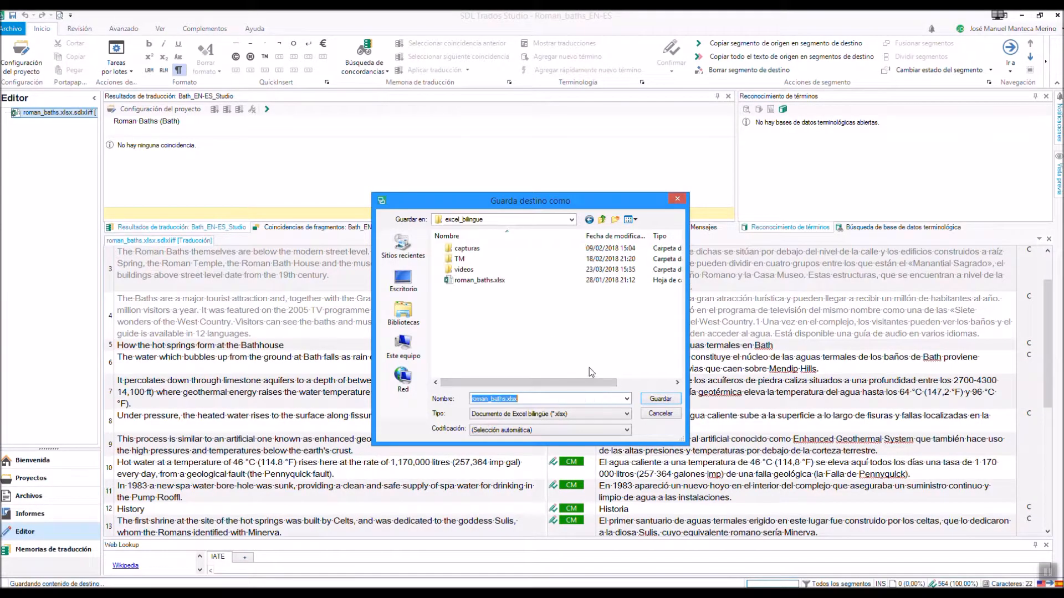
Name the target file roman_baths_ES.xlsx and save it as a bilingual Excel document.
left_click(480, 280)
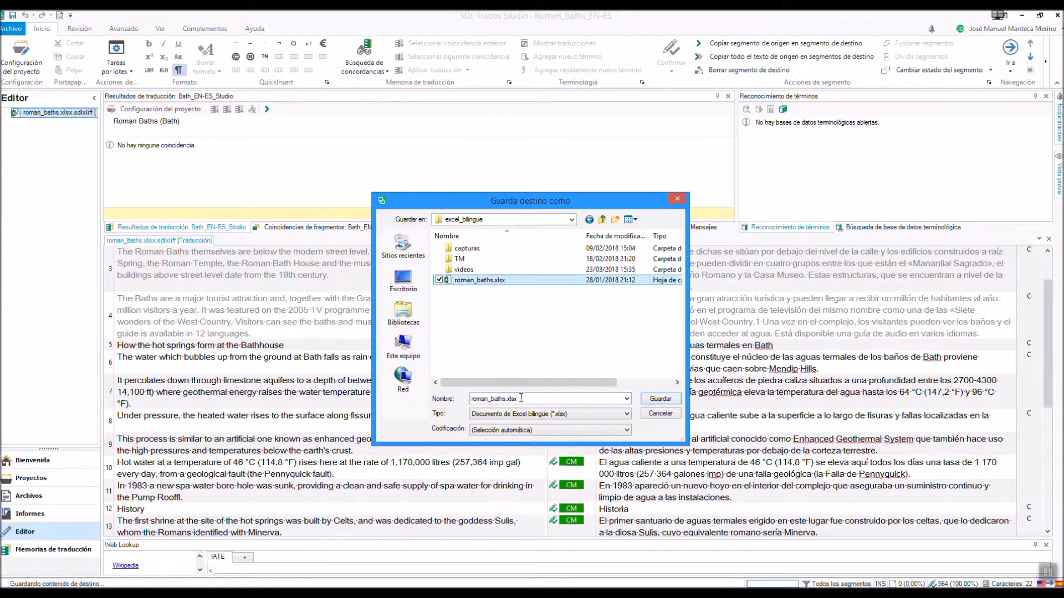
left_click(521, 397)
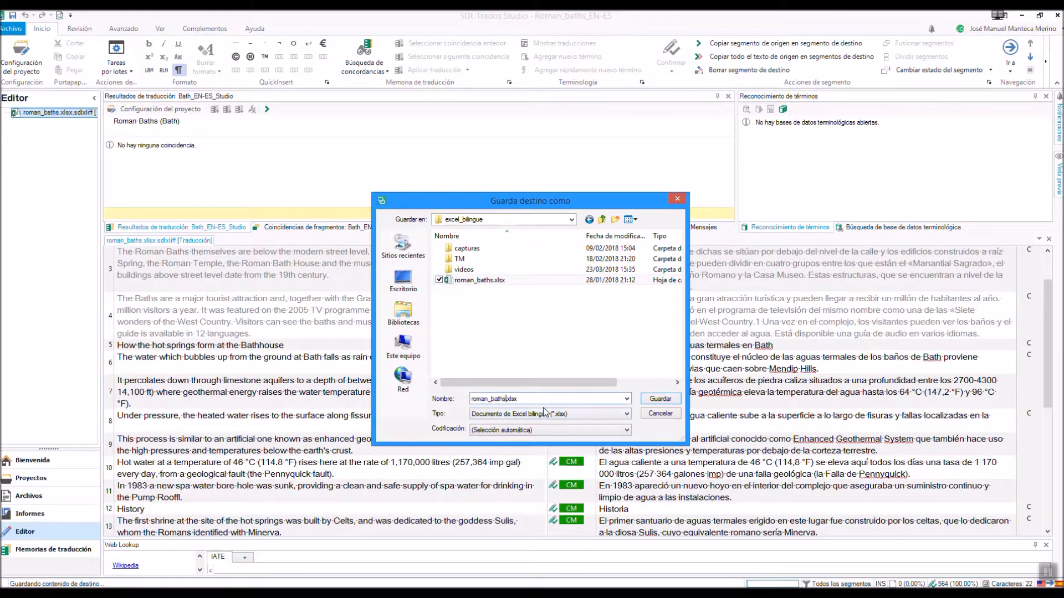
type("_ES")
key("Return")
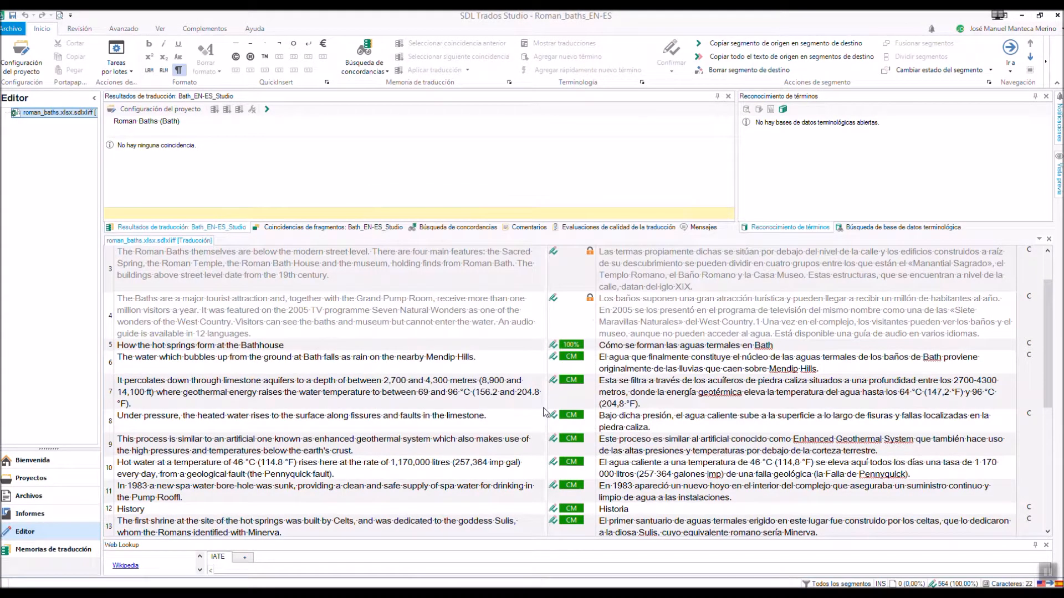
Switch to File Explorer, open roman_baths_ES.xlsx in Excel, and review the Spanish translations in column C, selecting C2:C8.
key("alt+Tab")
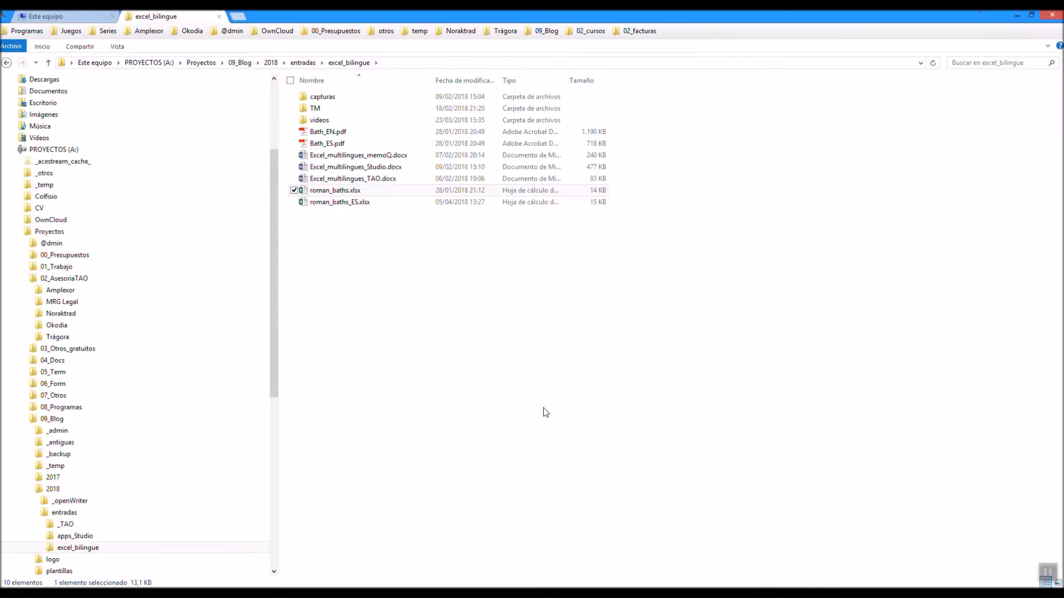
double_click(358, 204)
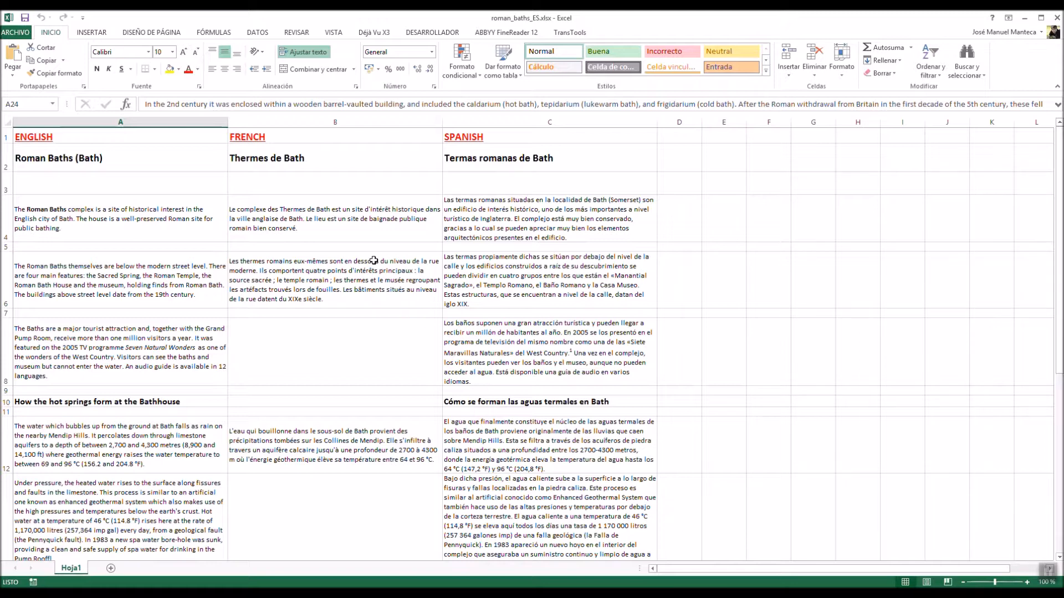
left_click_drag(476, 158, 504, 368)
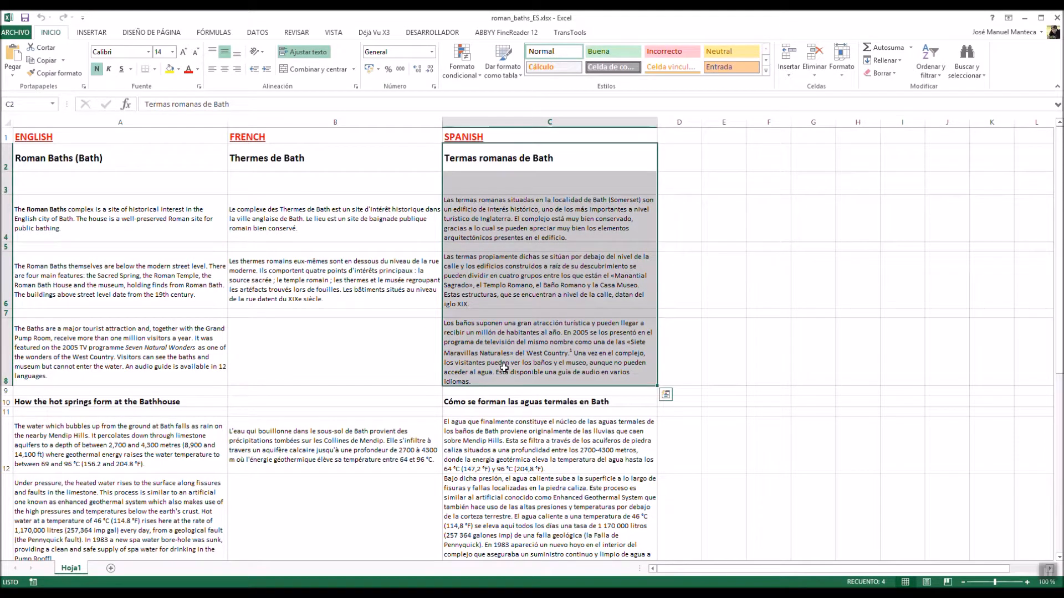
scroll(516, 338, "down", 3)
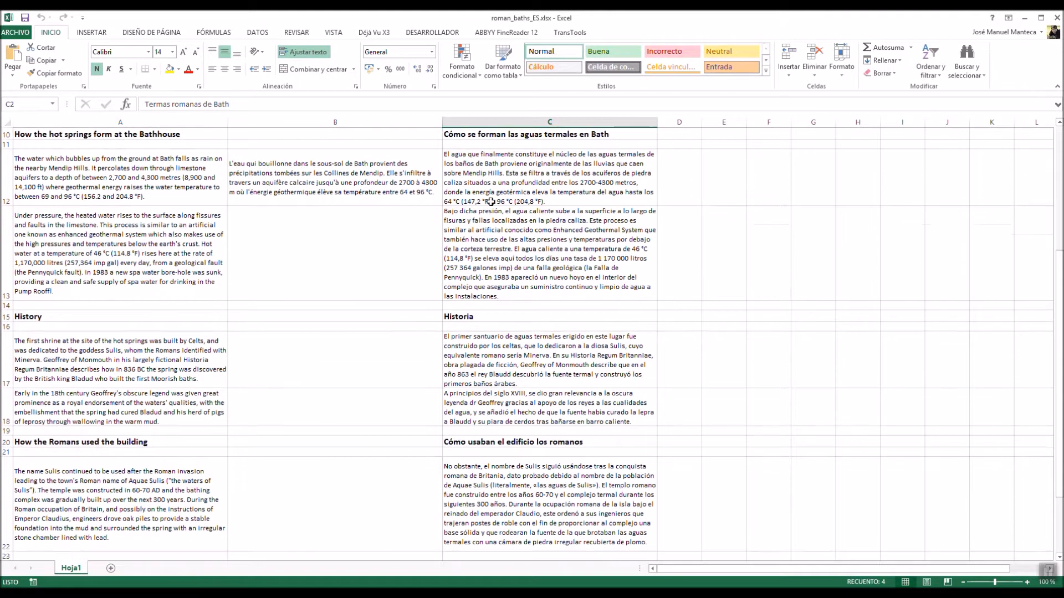
scroll(491, 202, "up", 3)
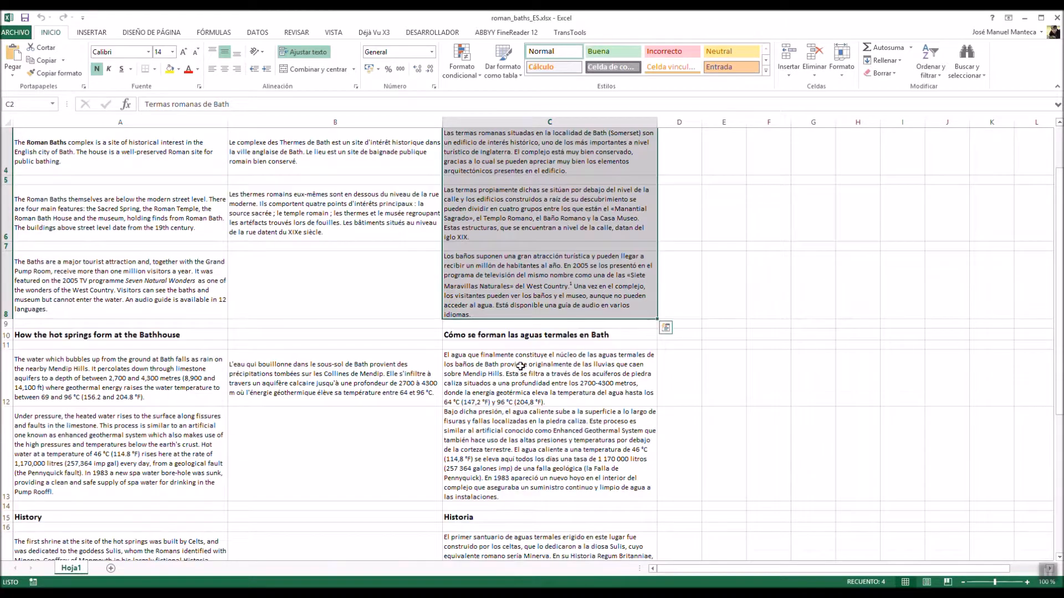
Compare the English headings and paragraphs in column A with the Spanish translations in column C, down to row 26.
left_click(198, 336)
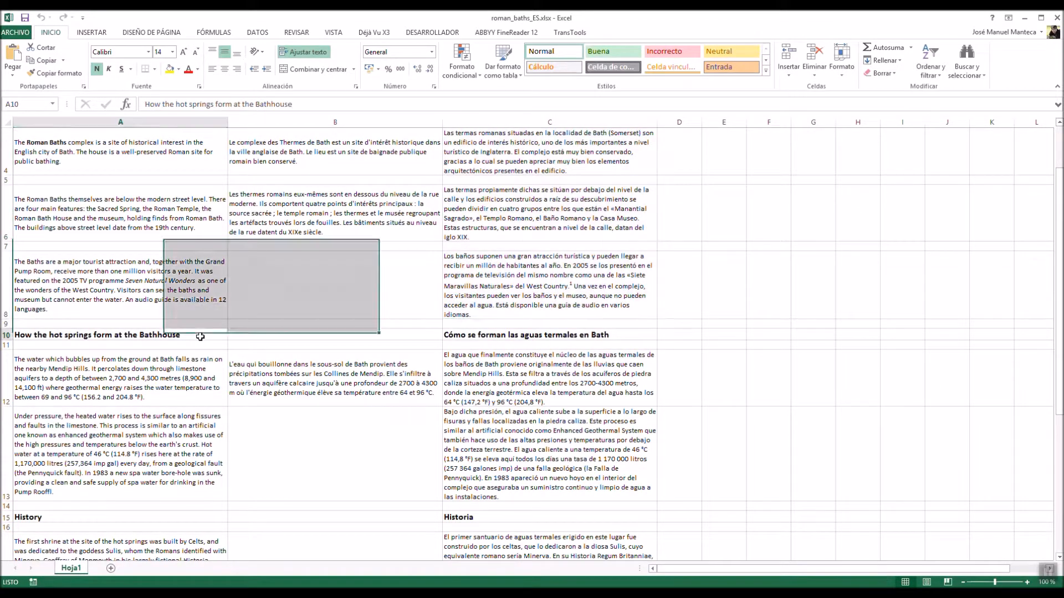
left_click(495, 333)
left_click(188, 338)
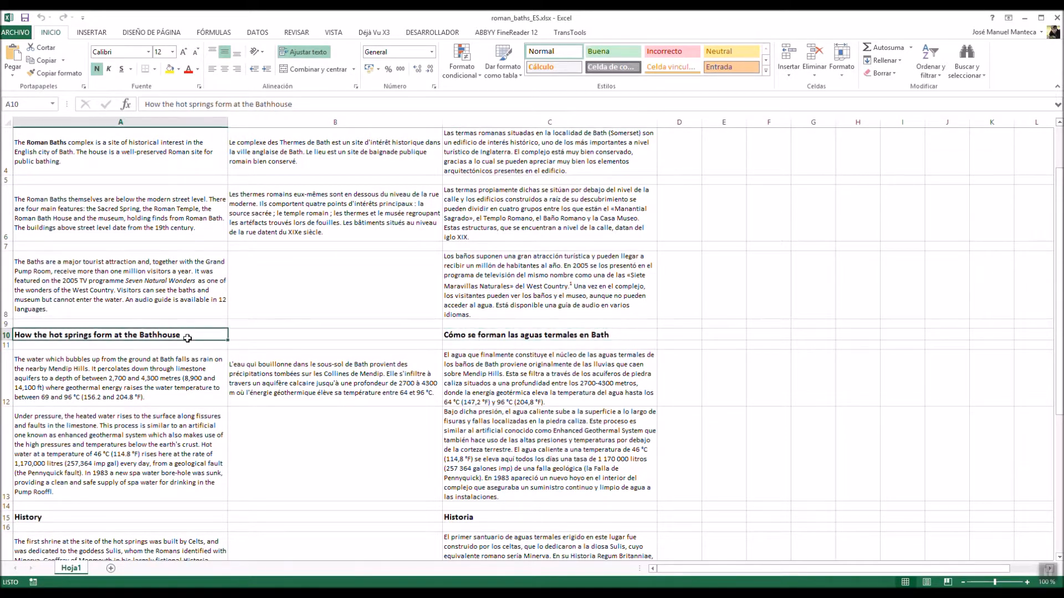
left_click(529, 324)
scroll(462, 414, "down", 3)
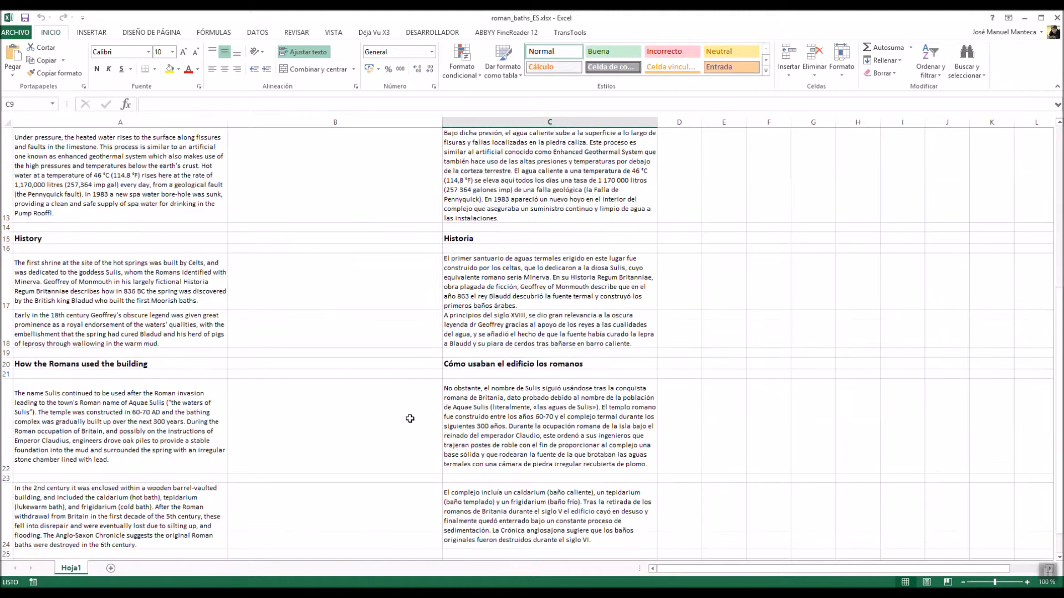
left_click(157, 239)
left_click(475, 248)
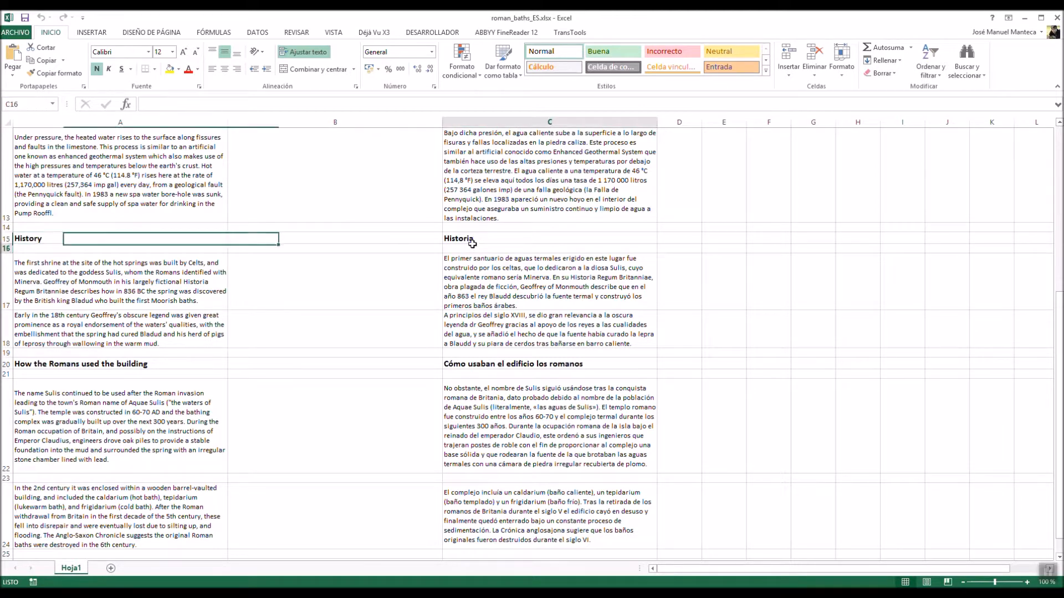
scroll(431, 347, "up", 4)
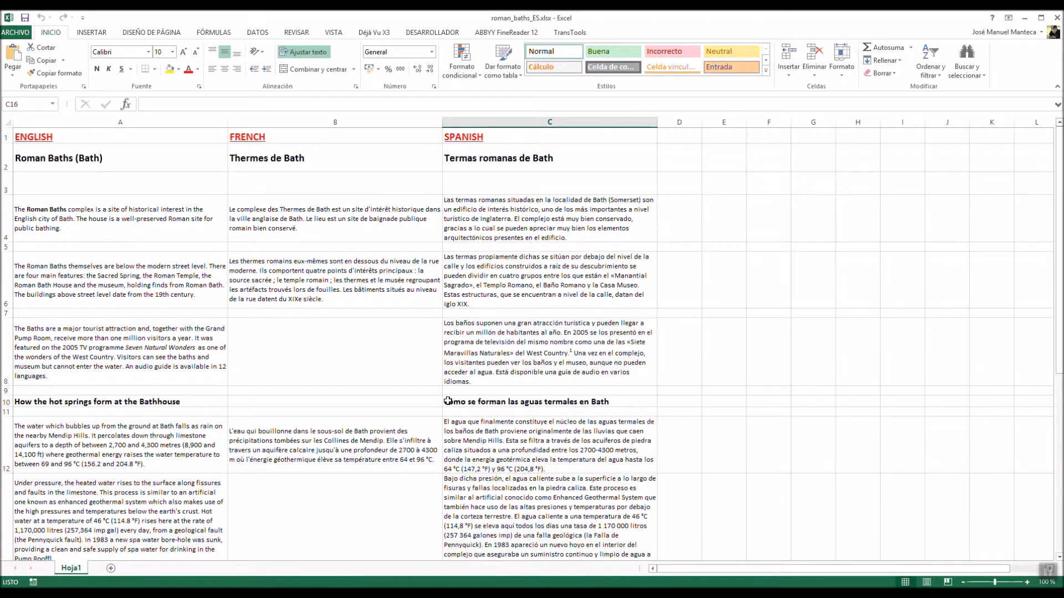
scroll(379, 378, "down", 2)
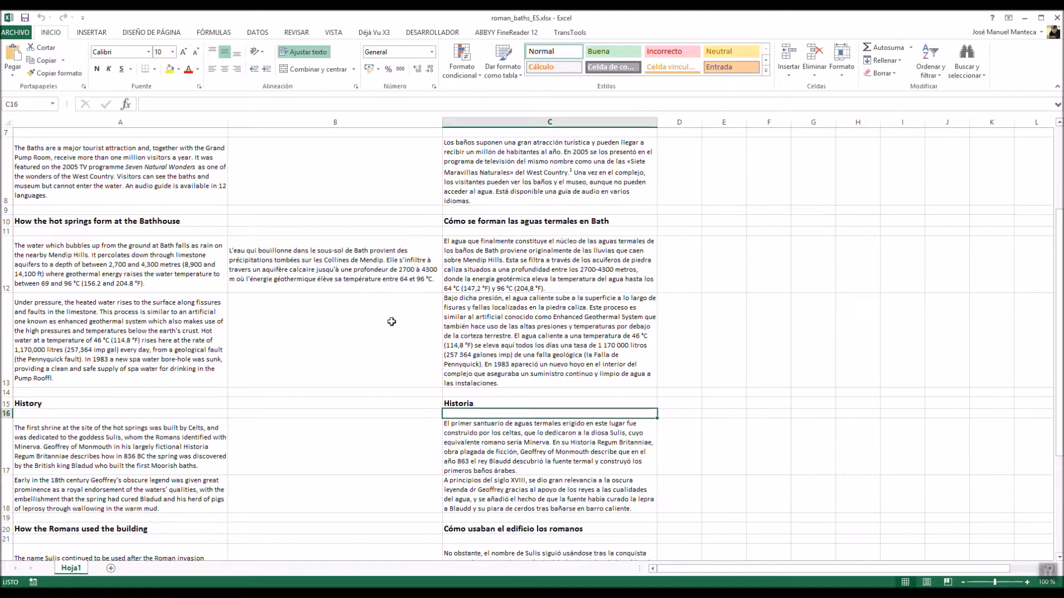
scroll(394, 311, "down", 4)
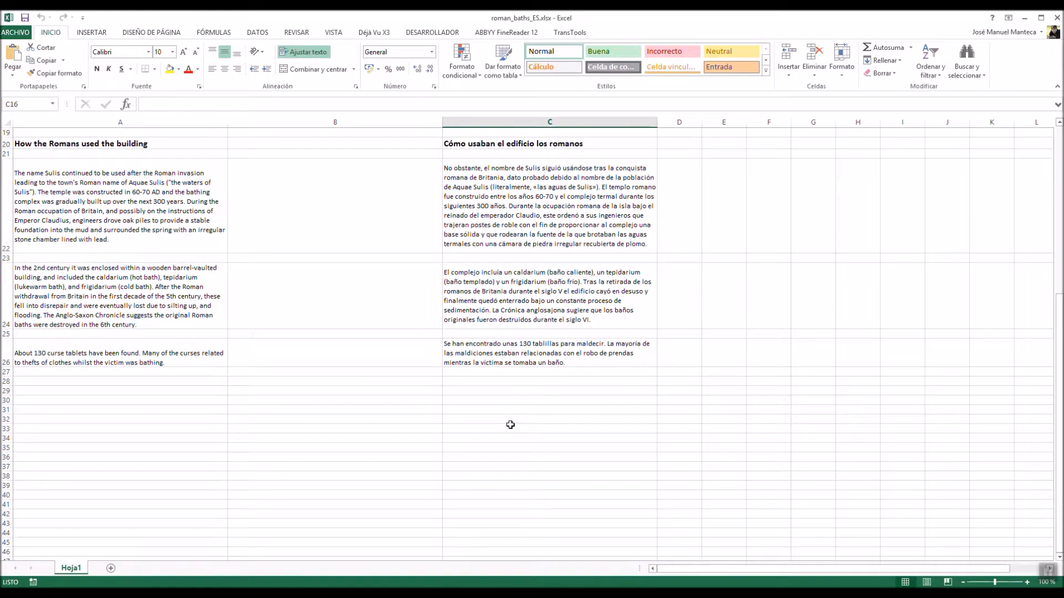
scroll(744, 421, "up", 1)
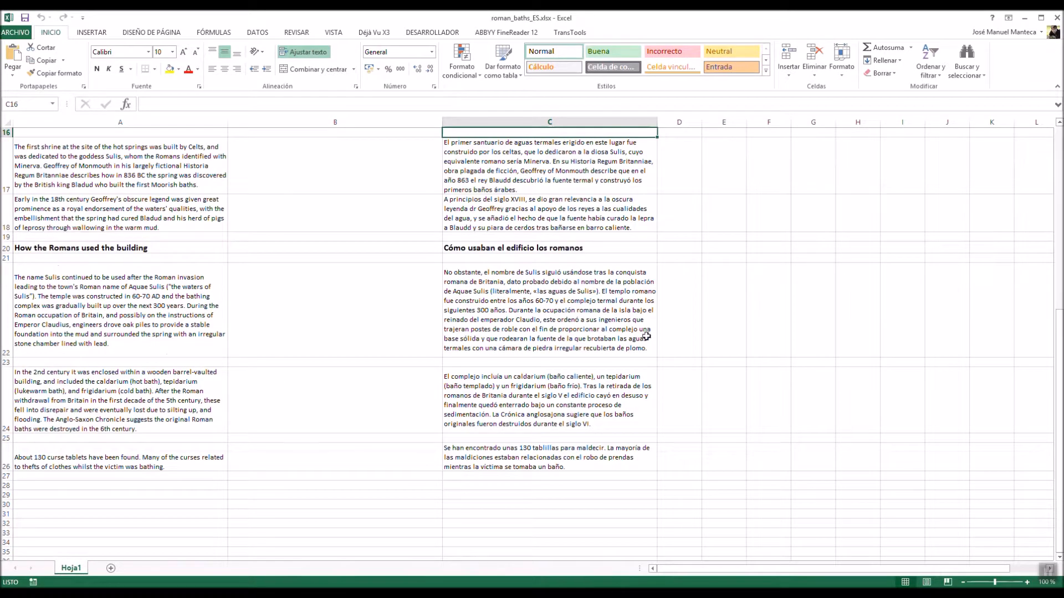
scroll(593, 339, "up", 4)
scroll(592, 339, "up", 1)
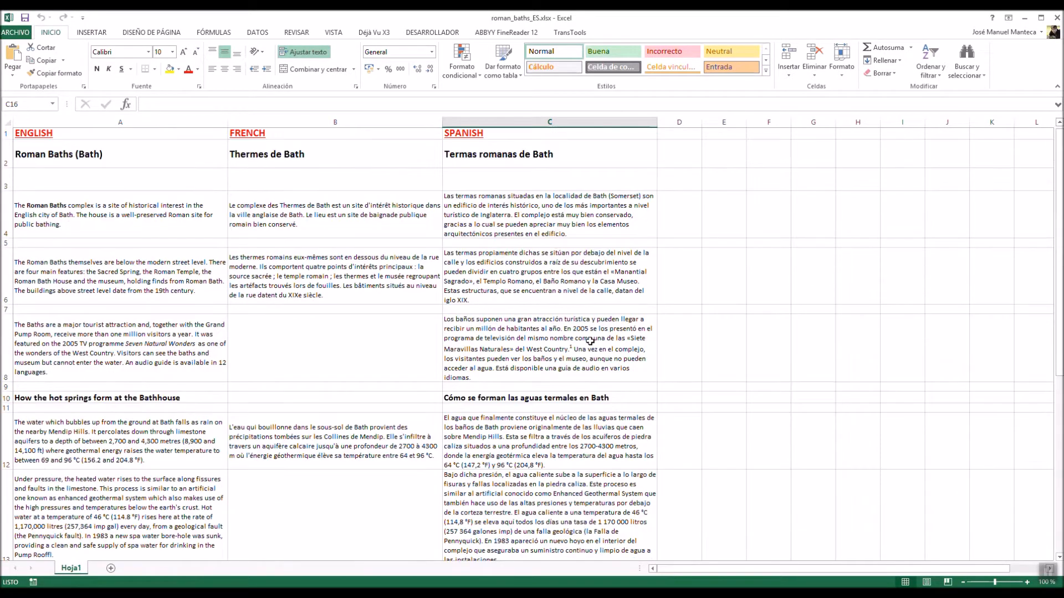